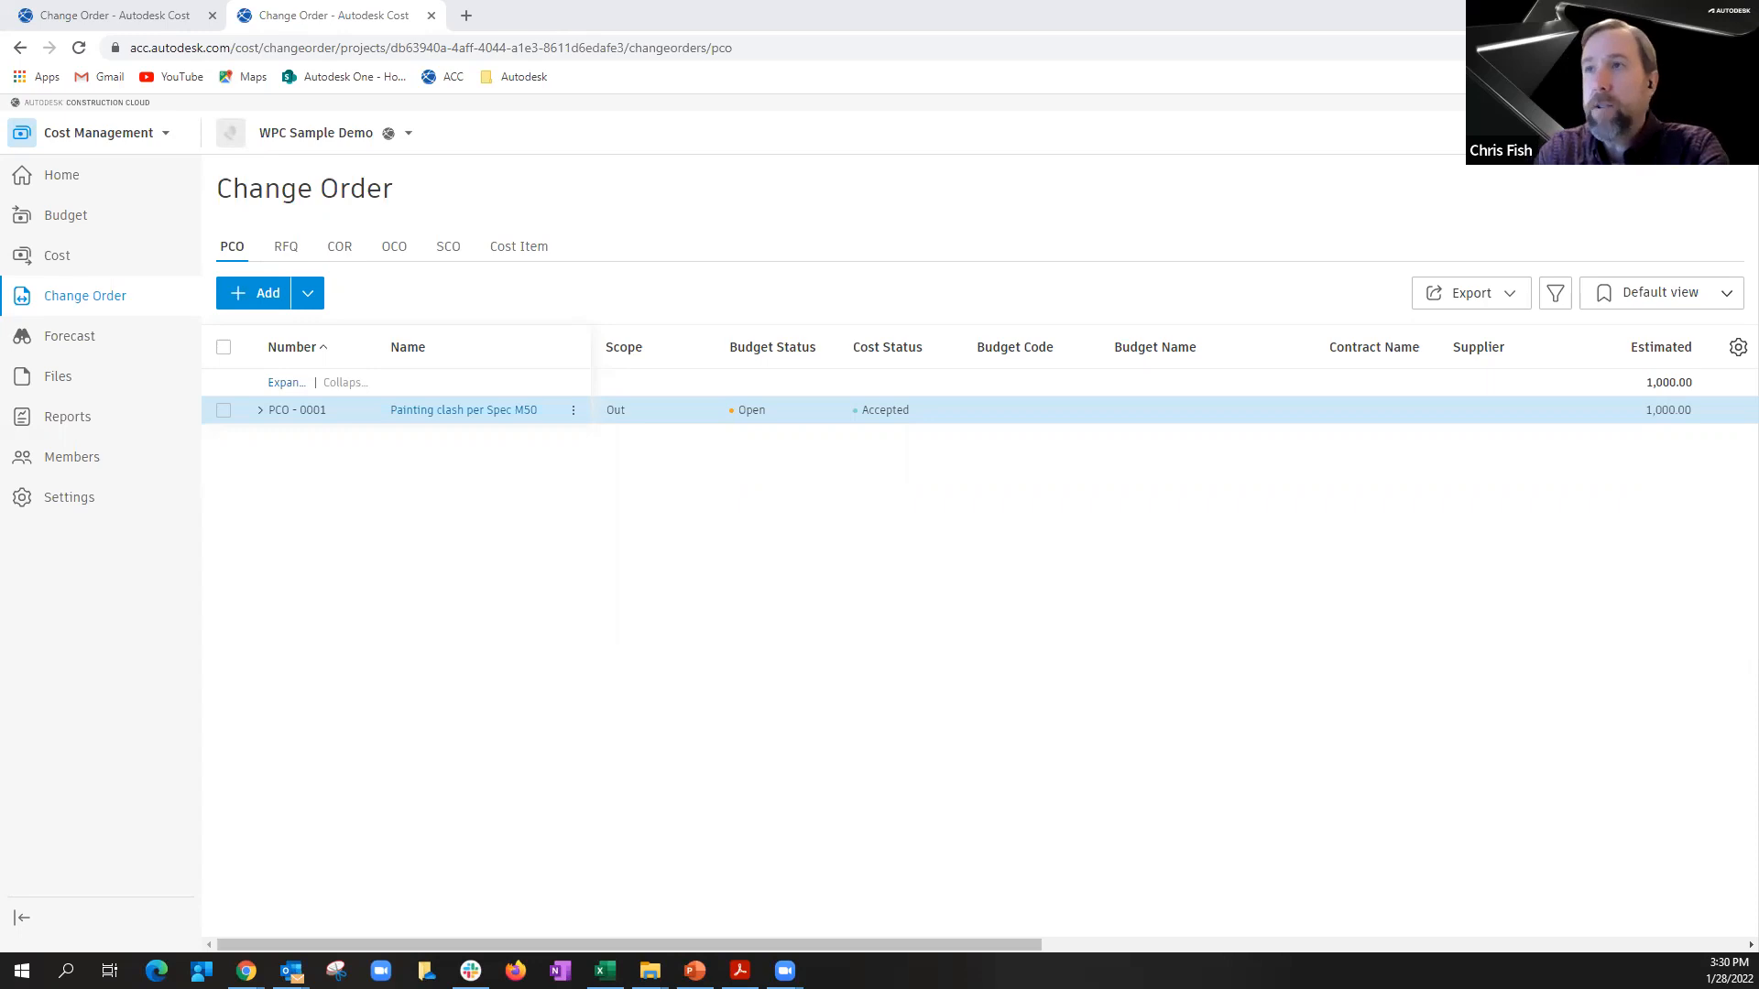
# Step: Review the painting clash RFQ, and generate an OCO from PCO-0001 with an approved value of 950
pyautogui.click(290, 249)
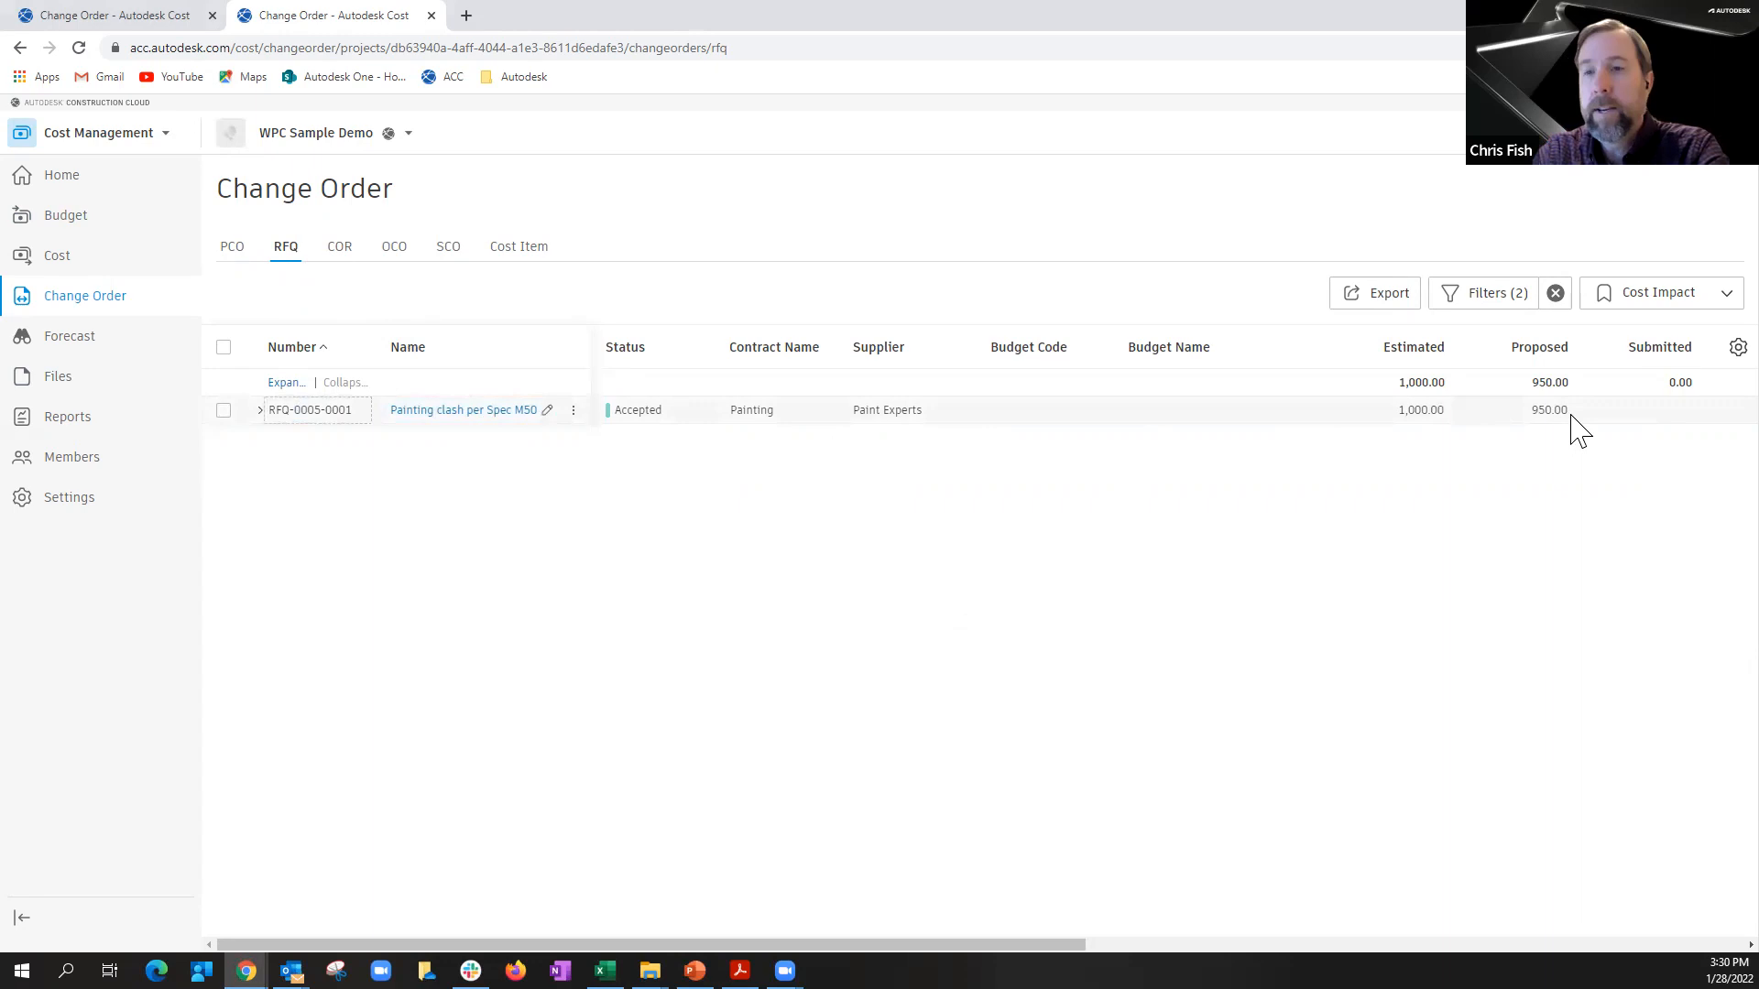
pyautogui.click(226, 246)
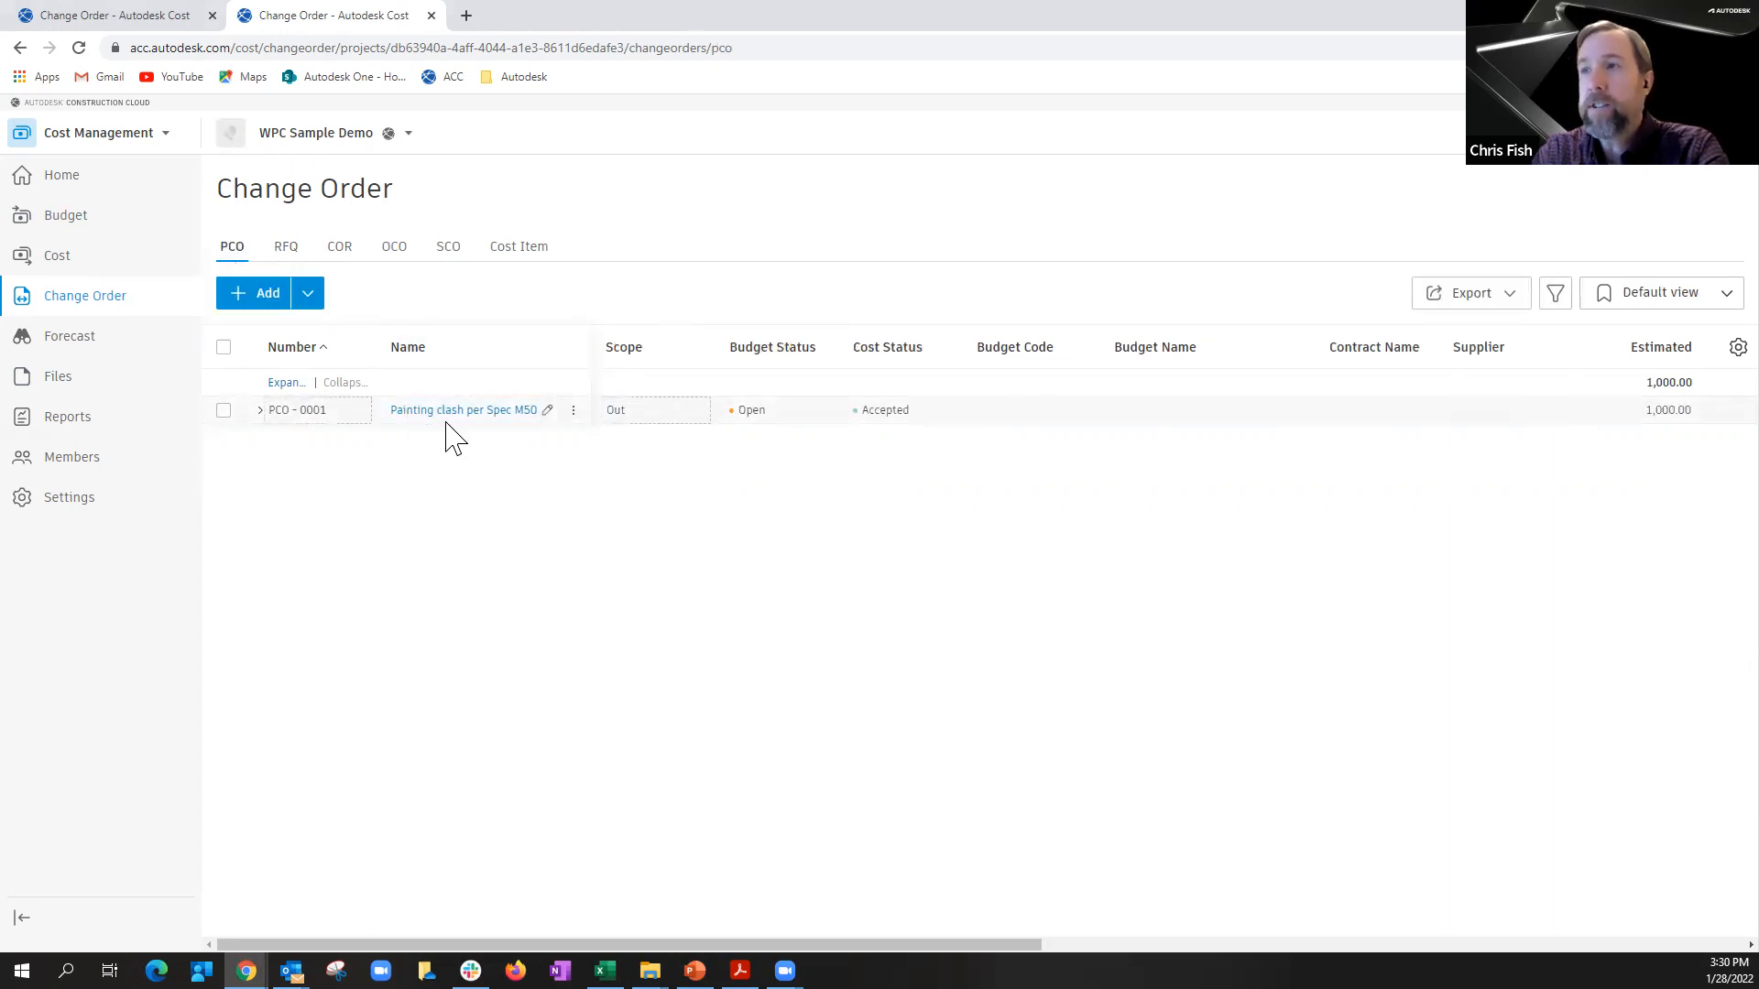
pyautogui.click(260, 412)
pyautogui.click(573, 411)
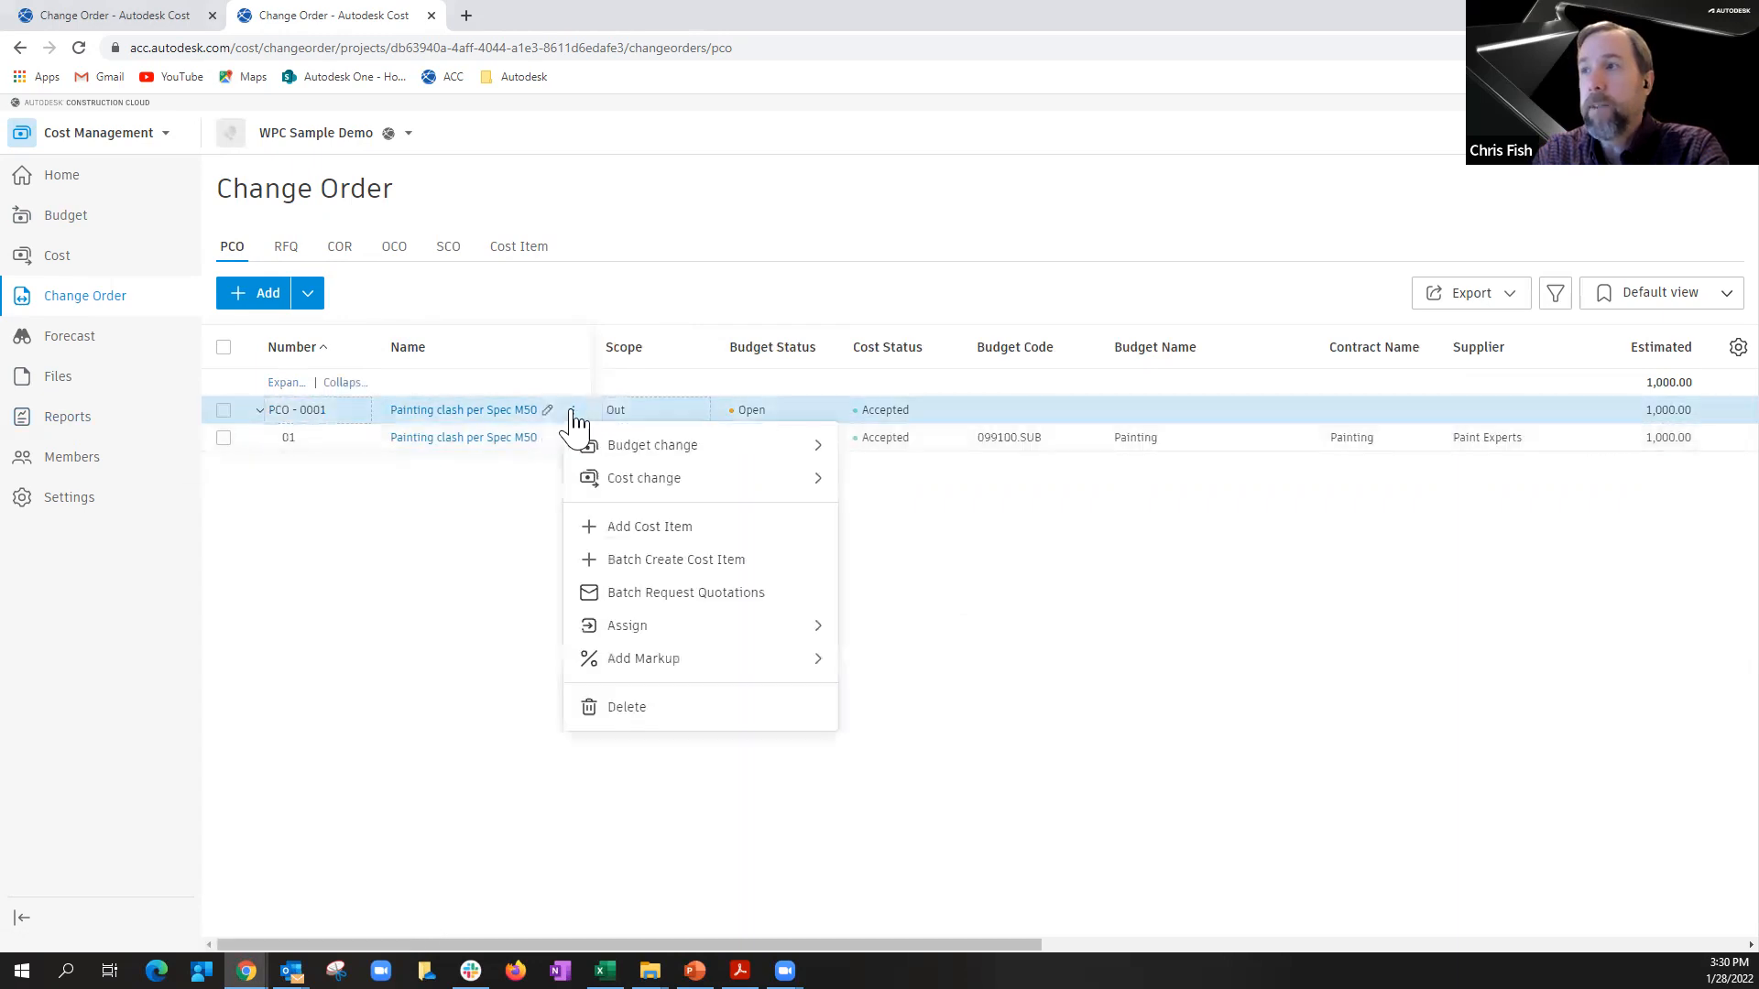
pyautogui.moveTo(623, 449)
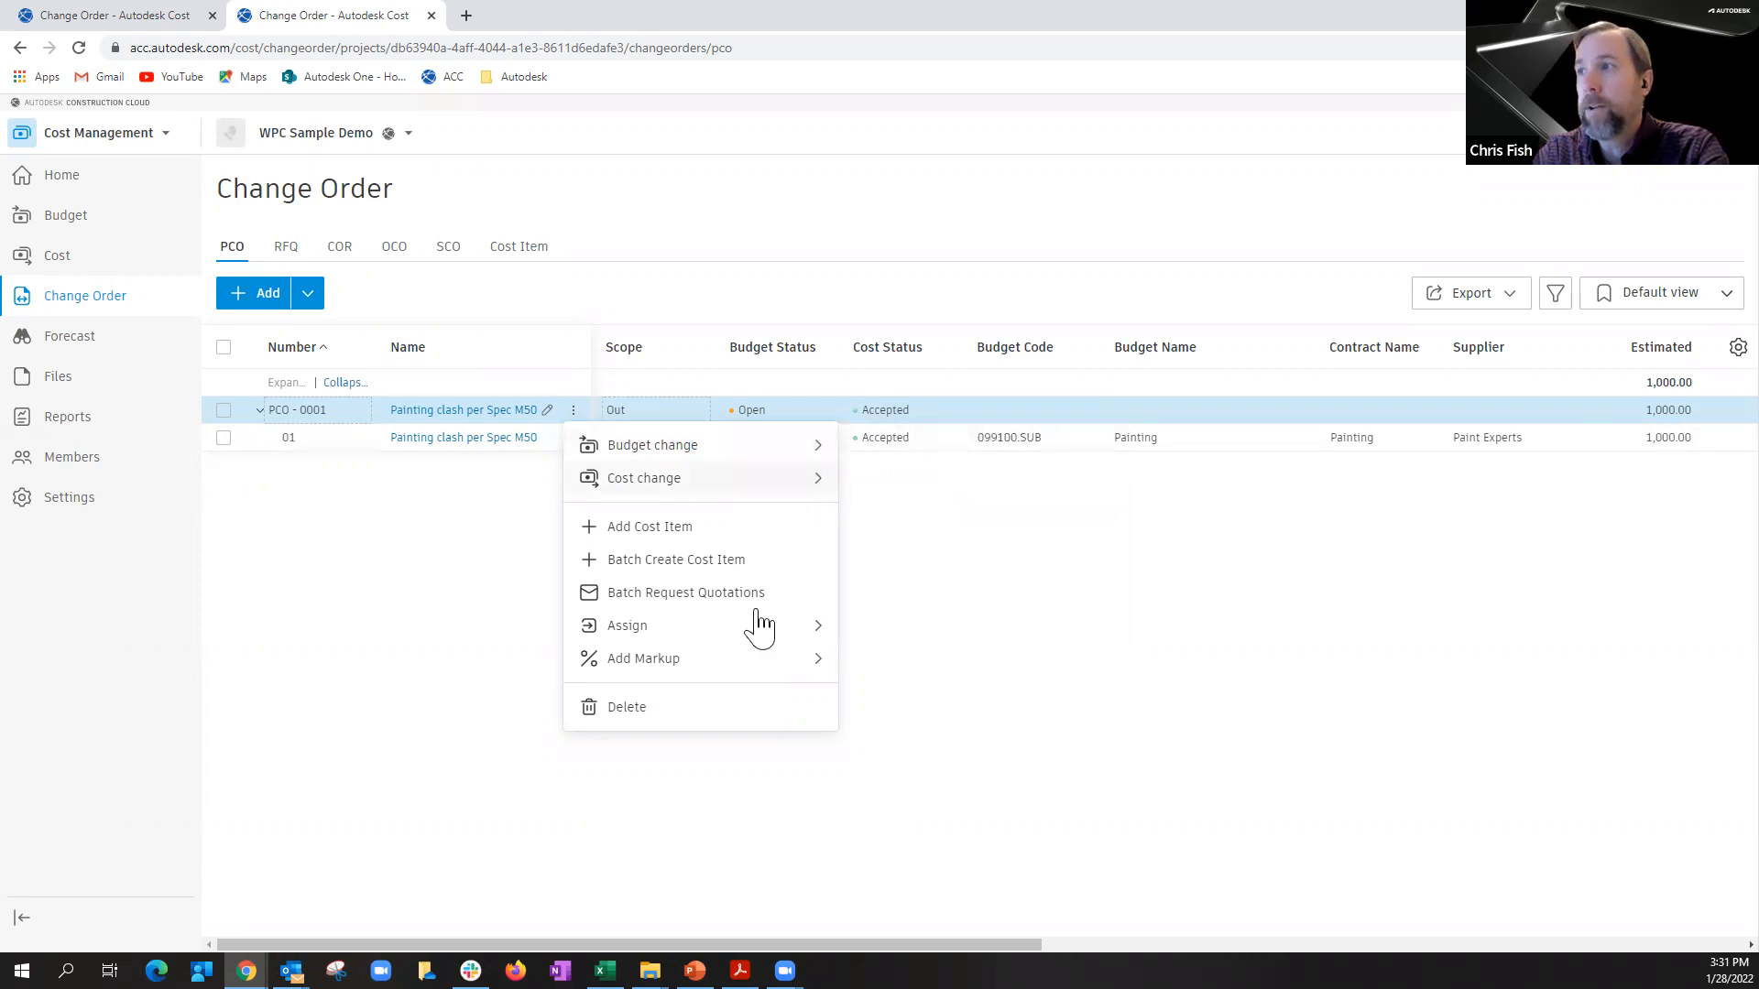
pyautogui.moveTo(701, 451)
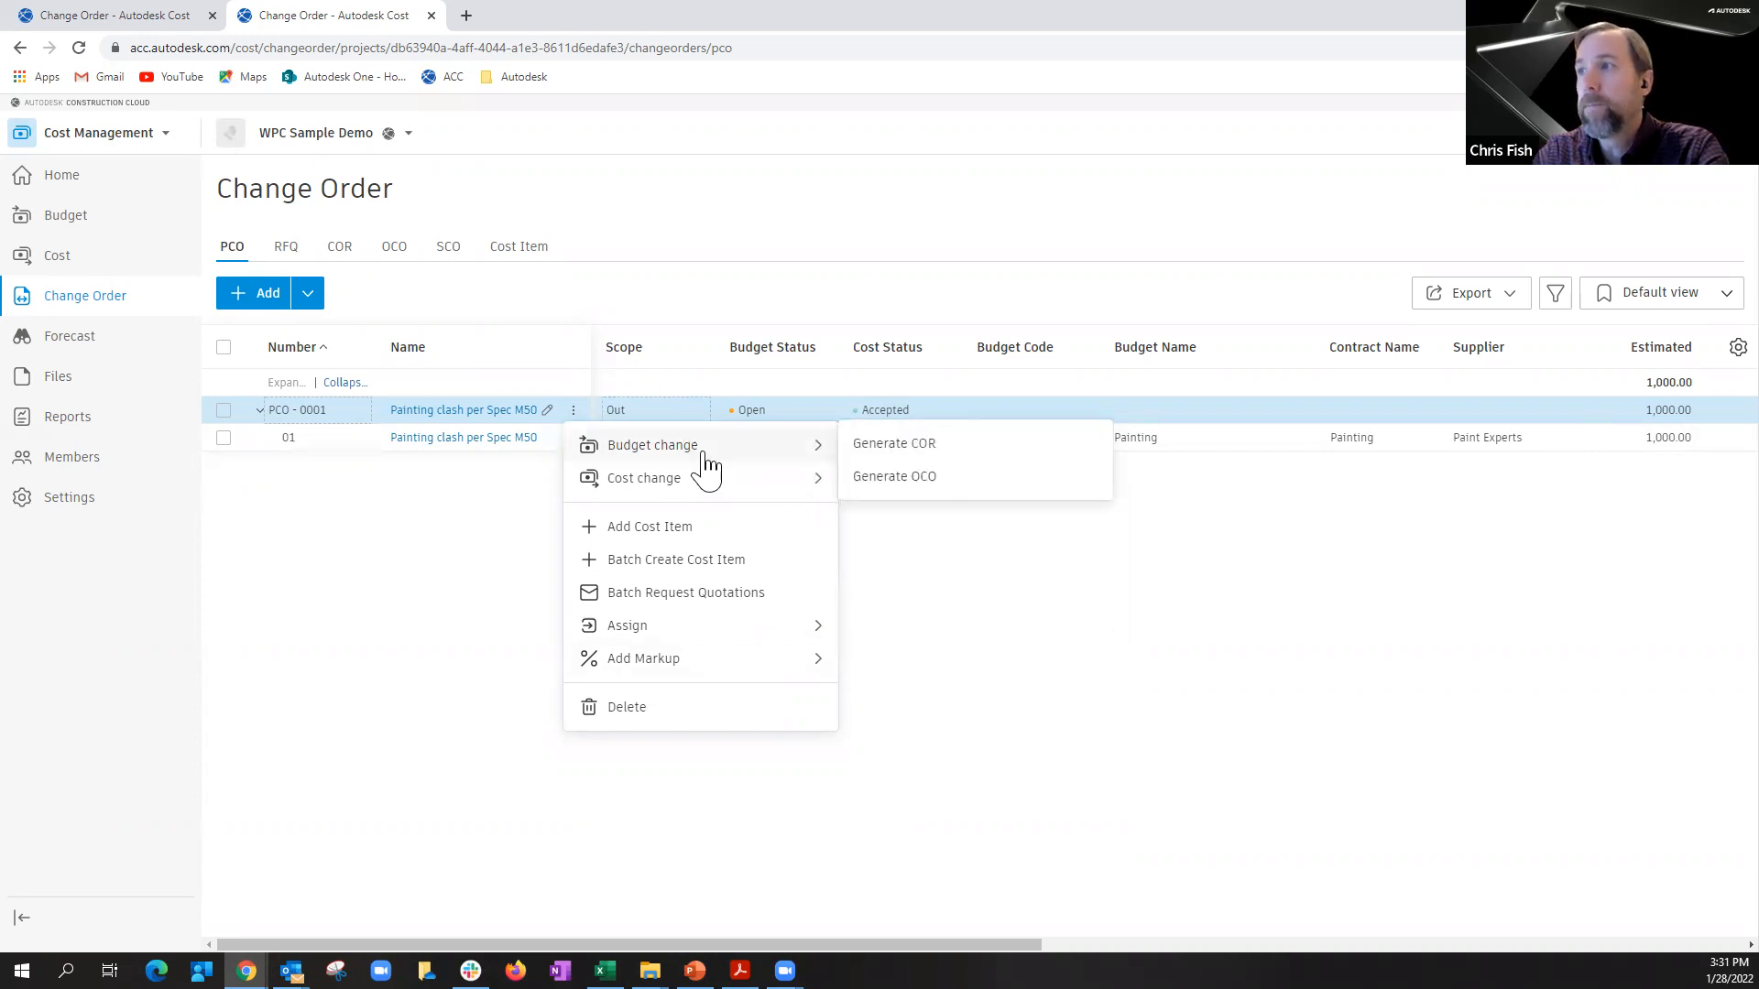
pyautogui.click(883, 478)
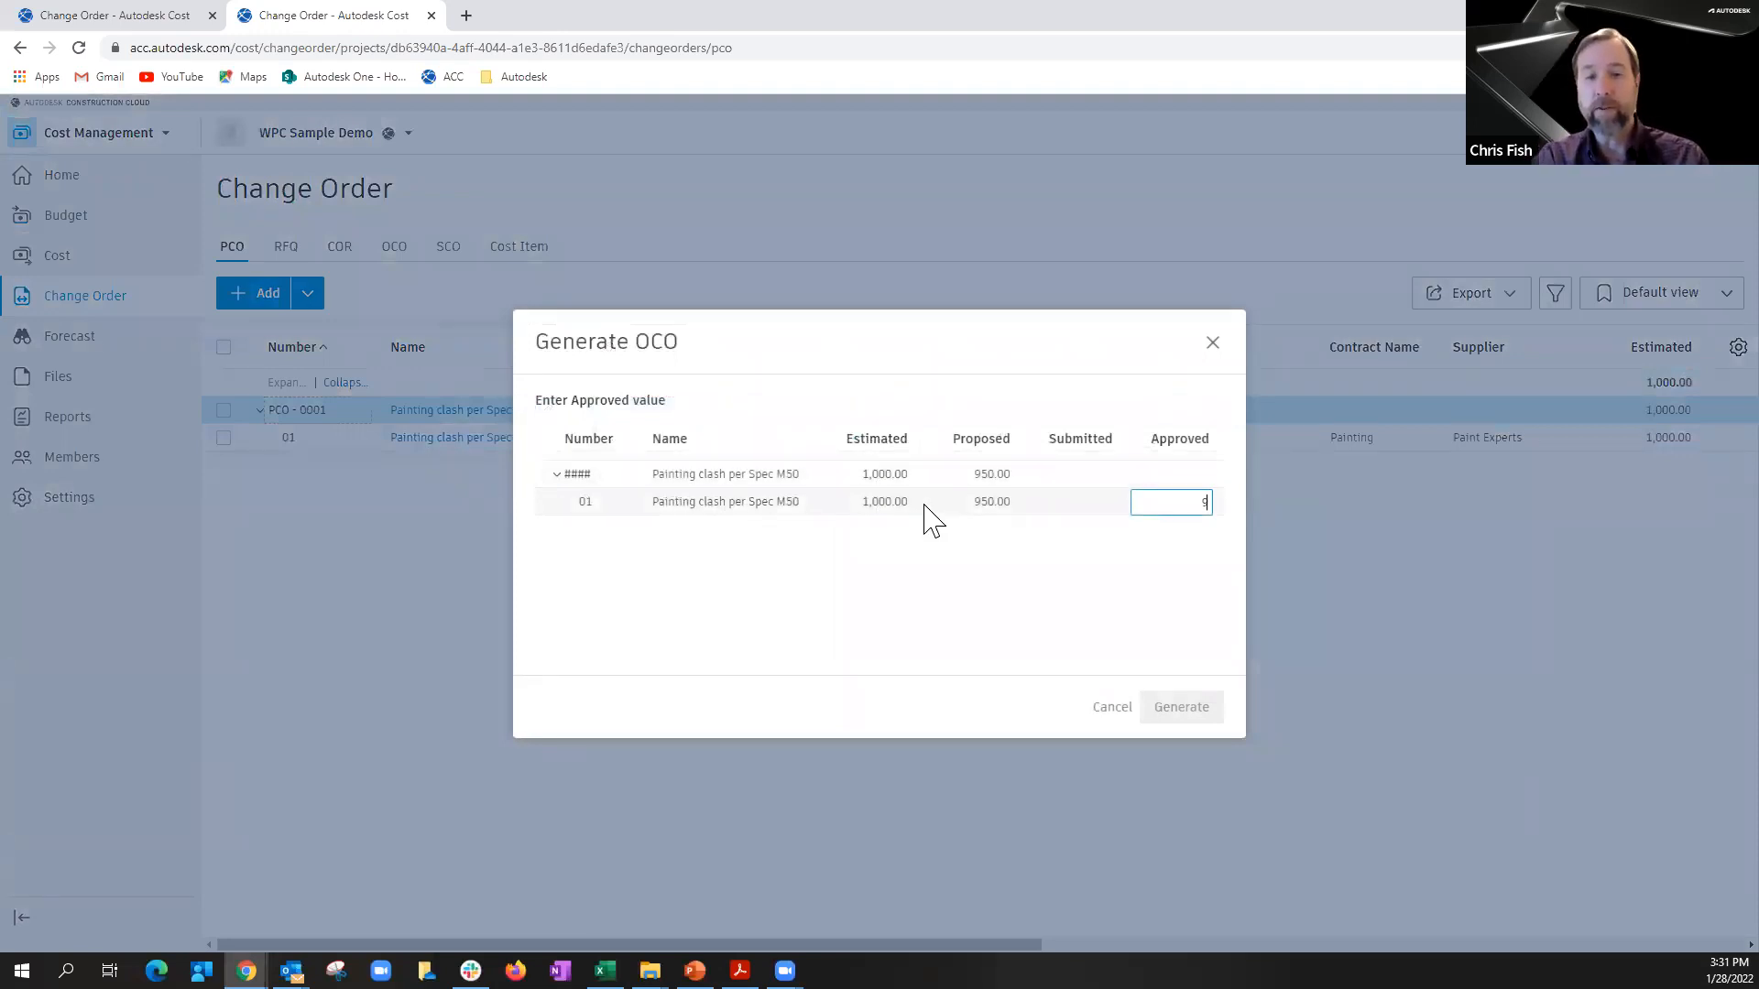
pyautogui.write('950')
pyautogui.press('Tab')
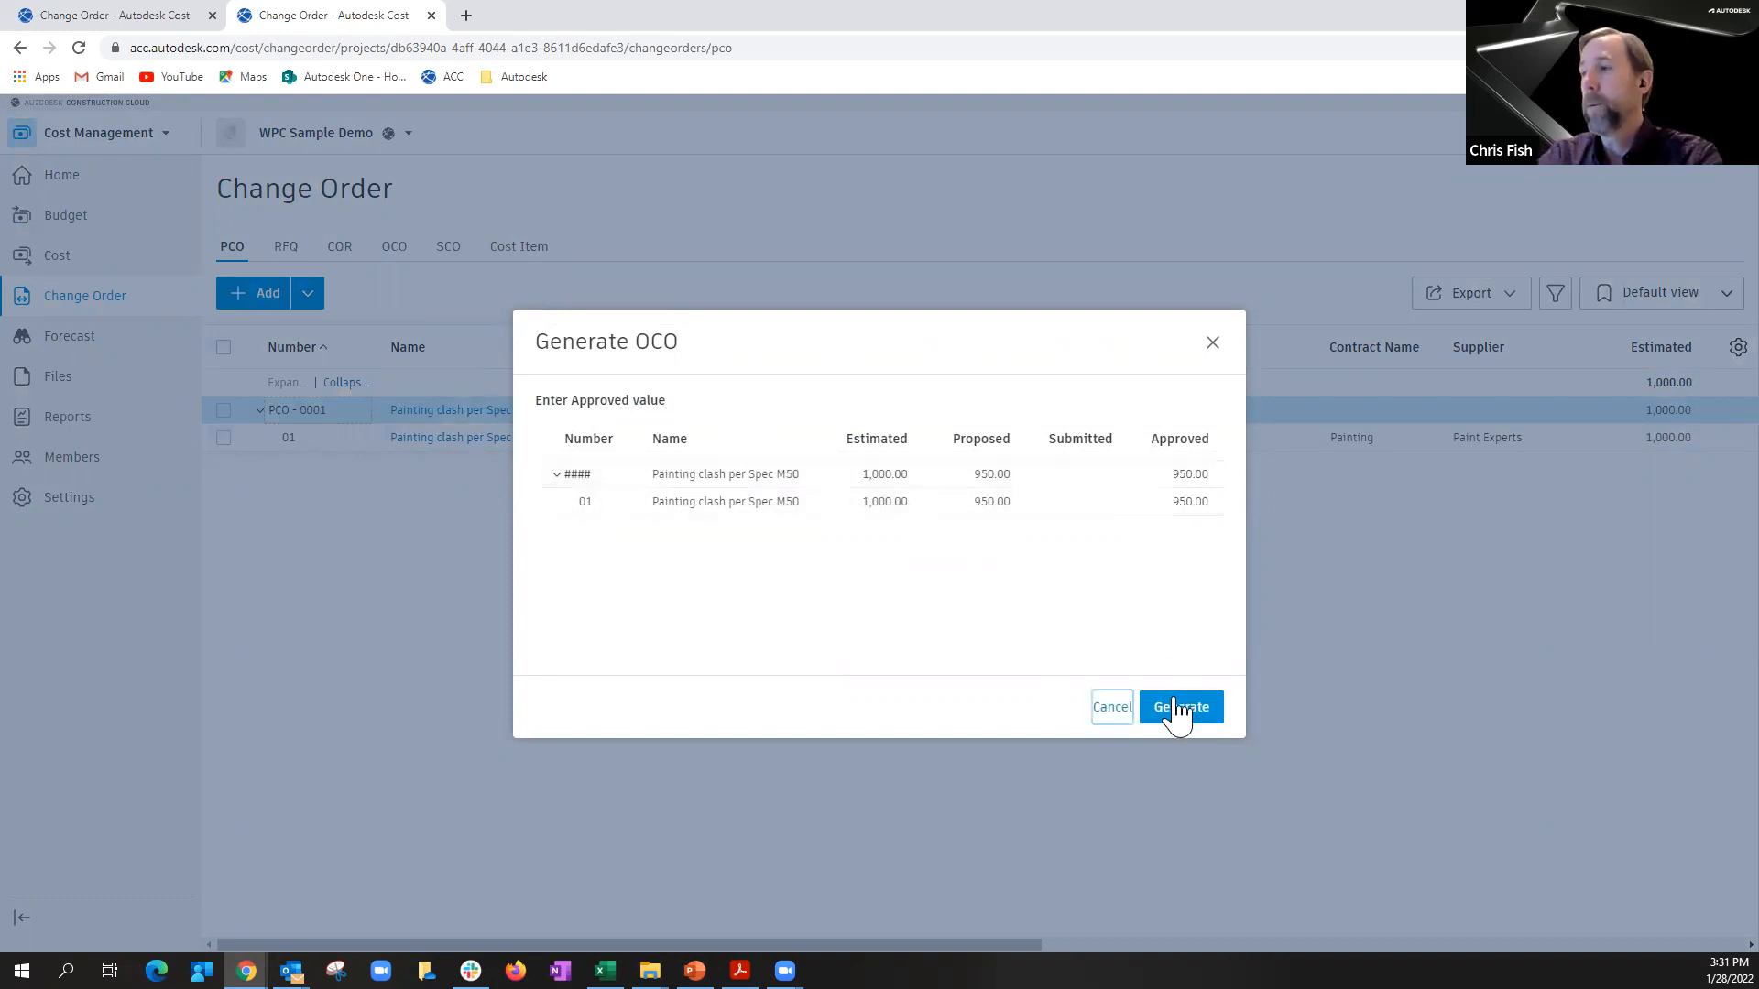
pyautogui.click(1179, 711)
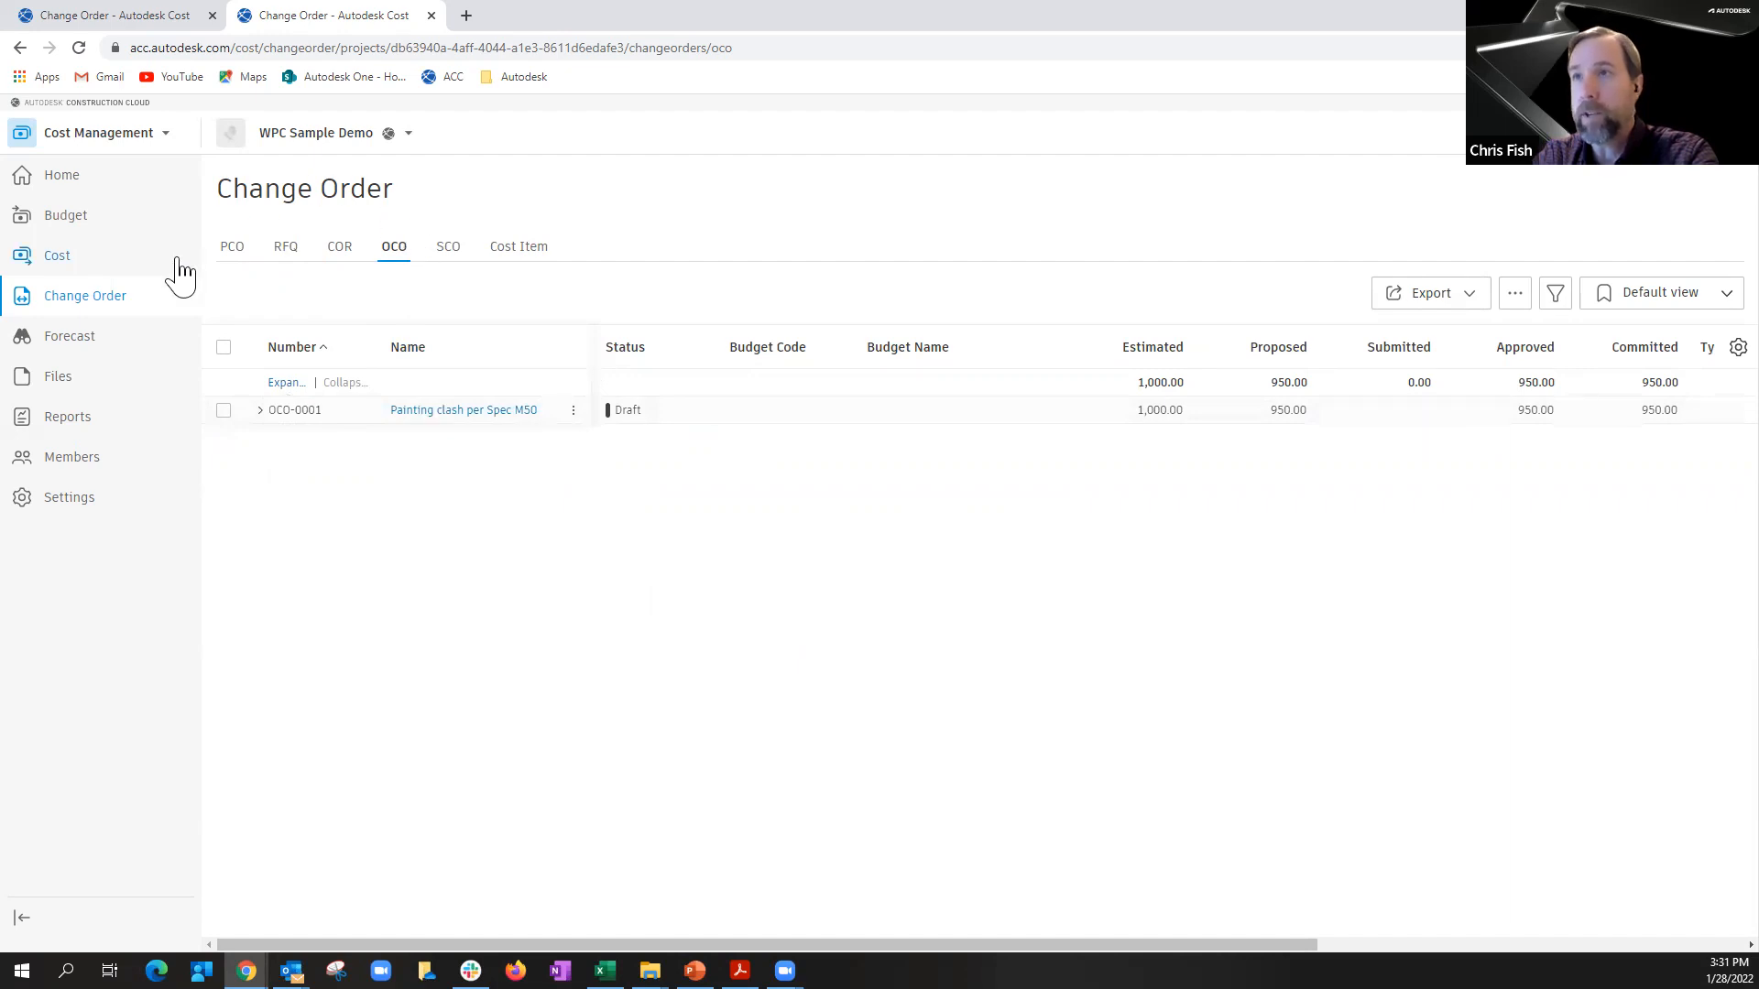
# Step: Expand the draft painting clash OCO and change its status to Open
pyautogui.click(260, 410)
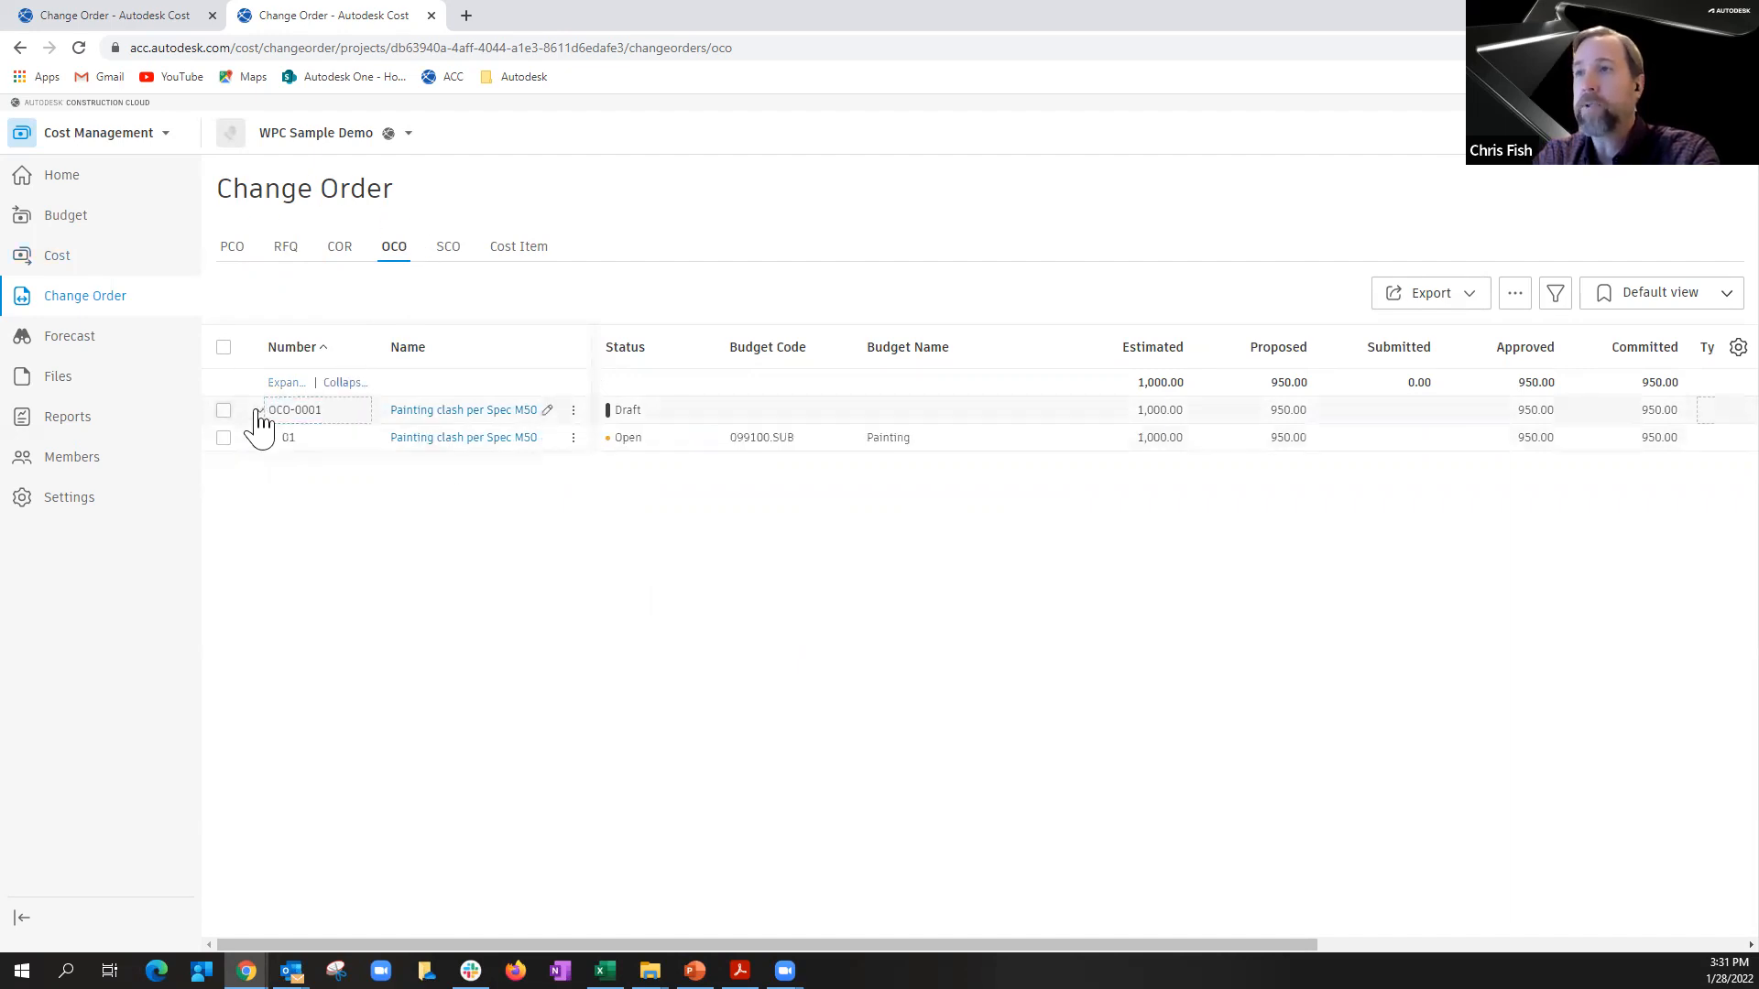
pyautogui.click(574, 413)
pyautogui.click(604, 449)
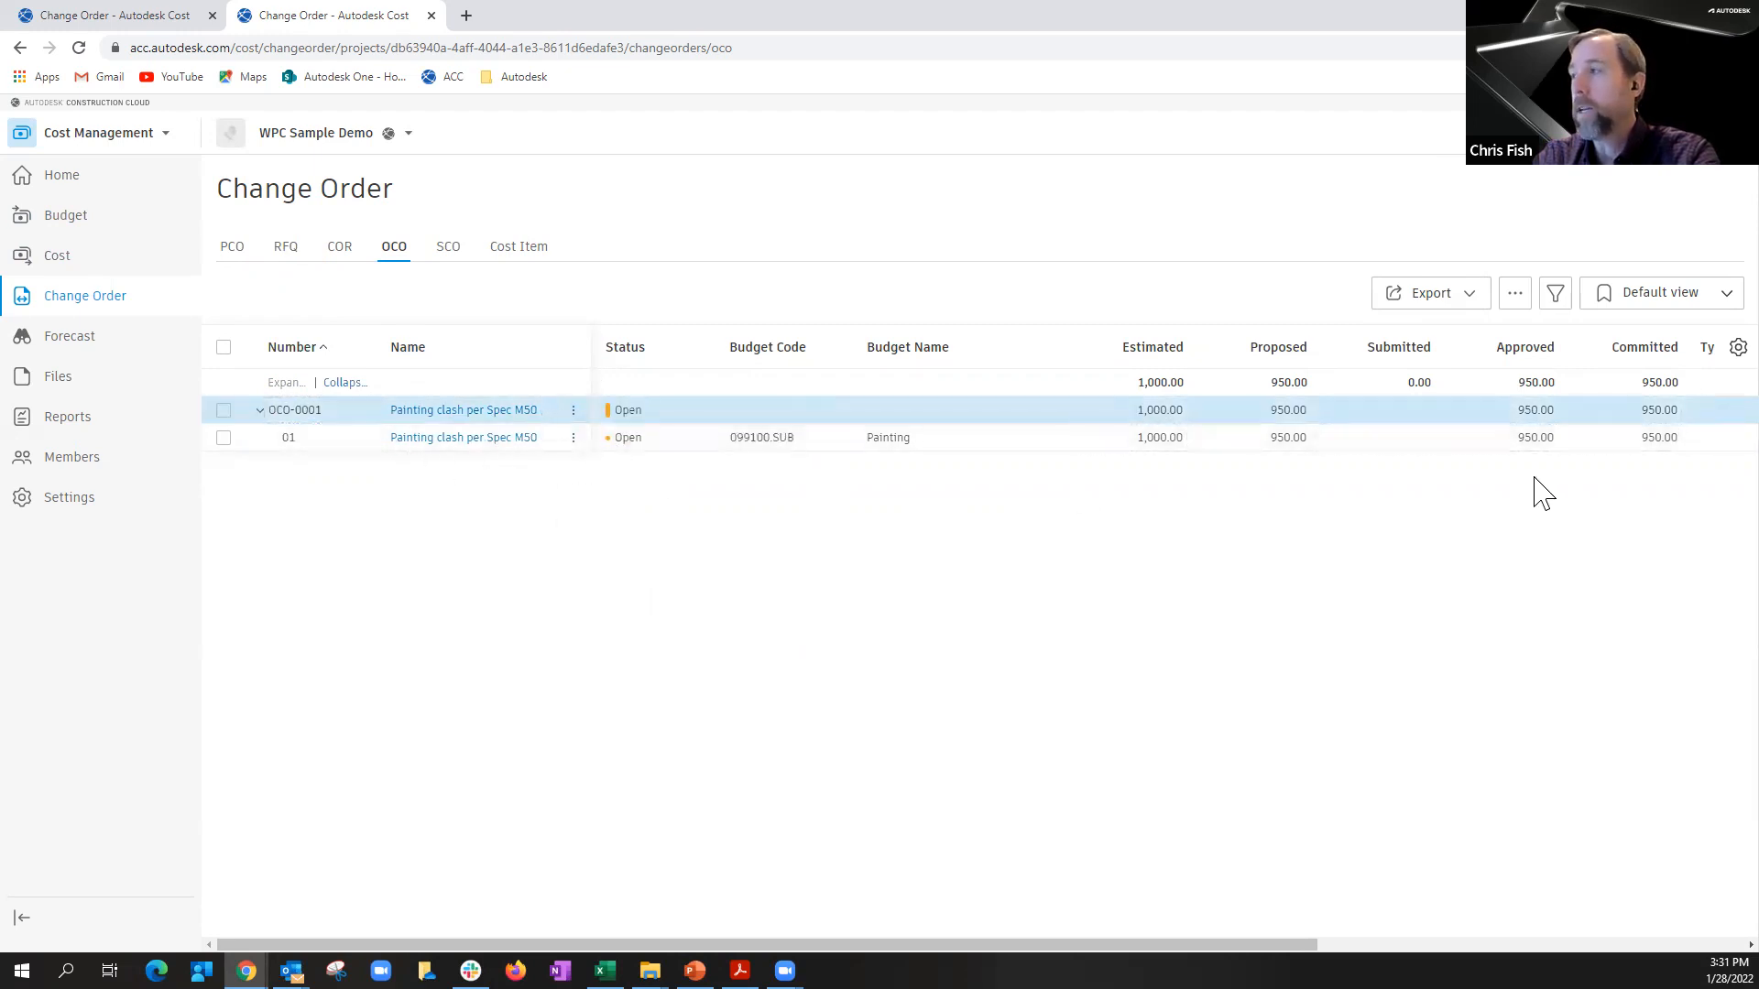
# Step: Enter "TEST OCO" as the description in the painting clash OCO's details
pyautogui.click(495, 412)
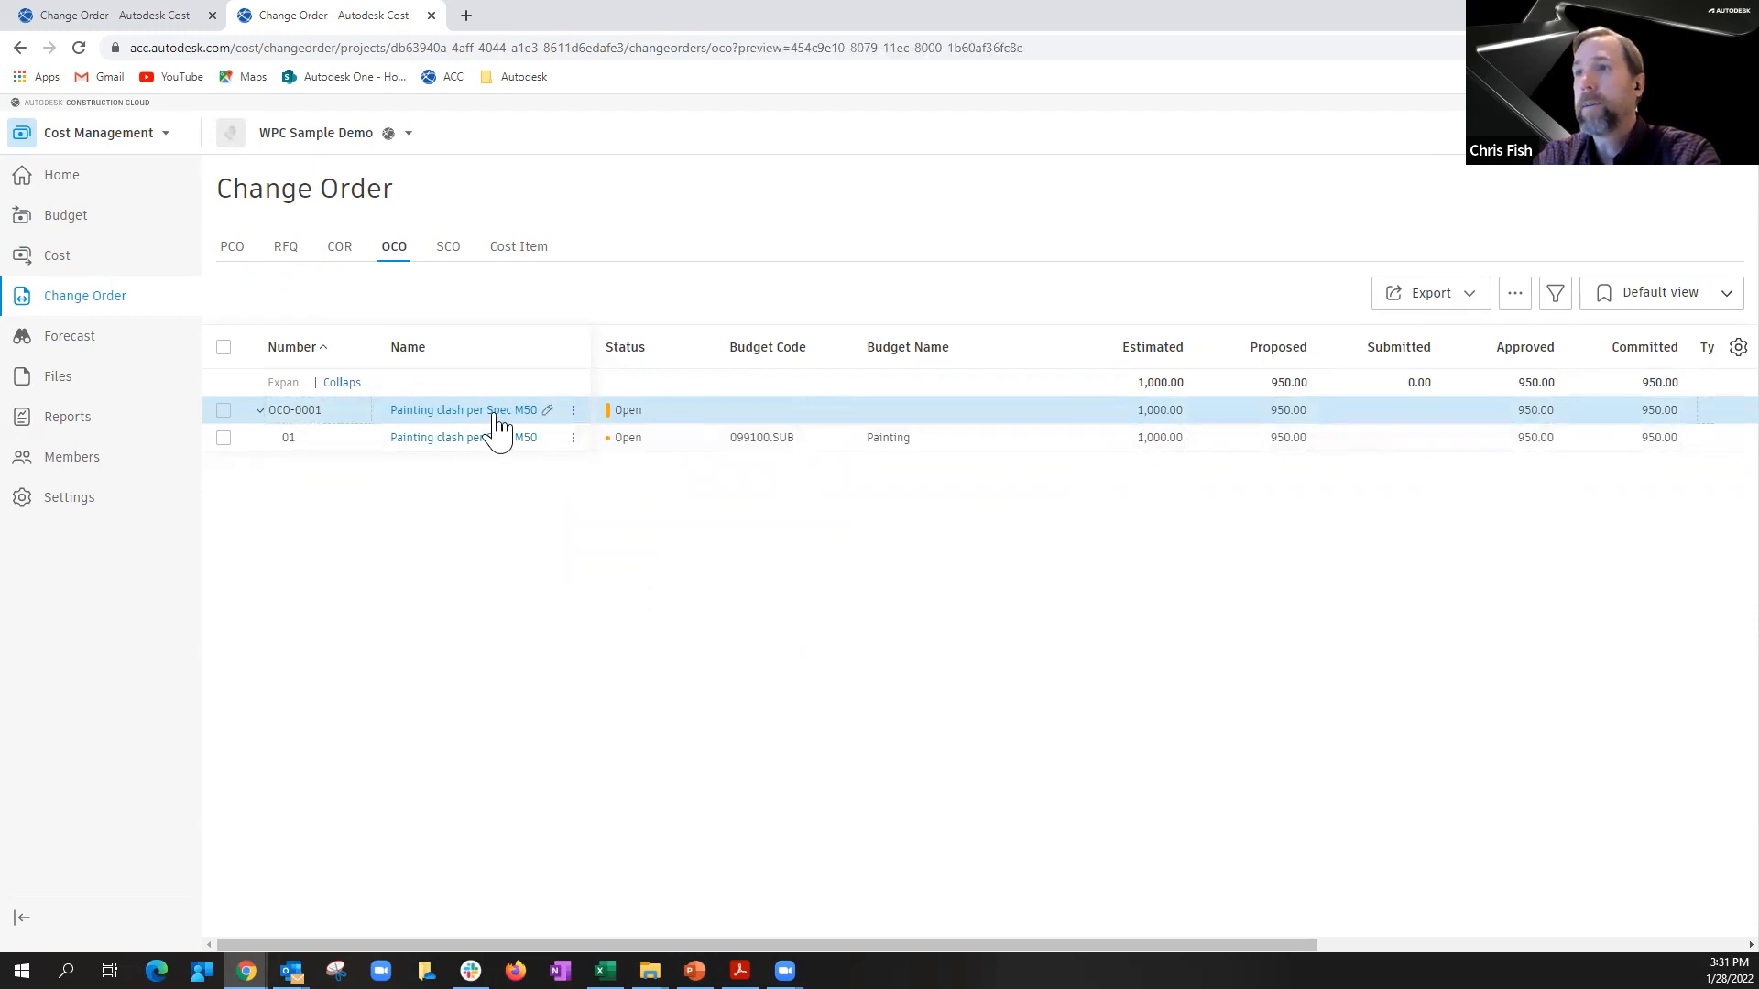
pyautogui.click(1469, 541)
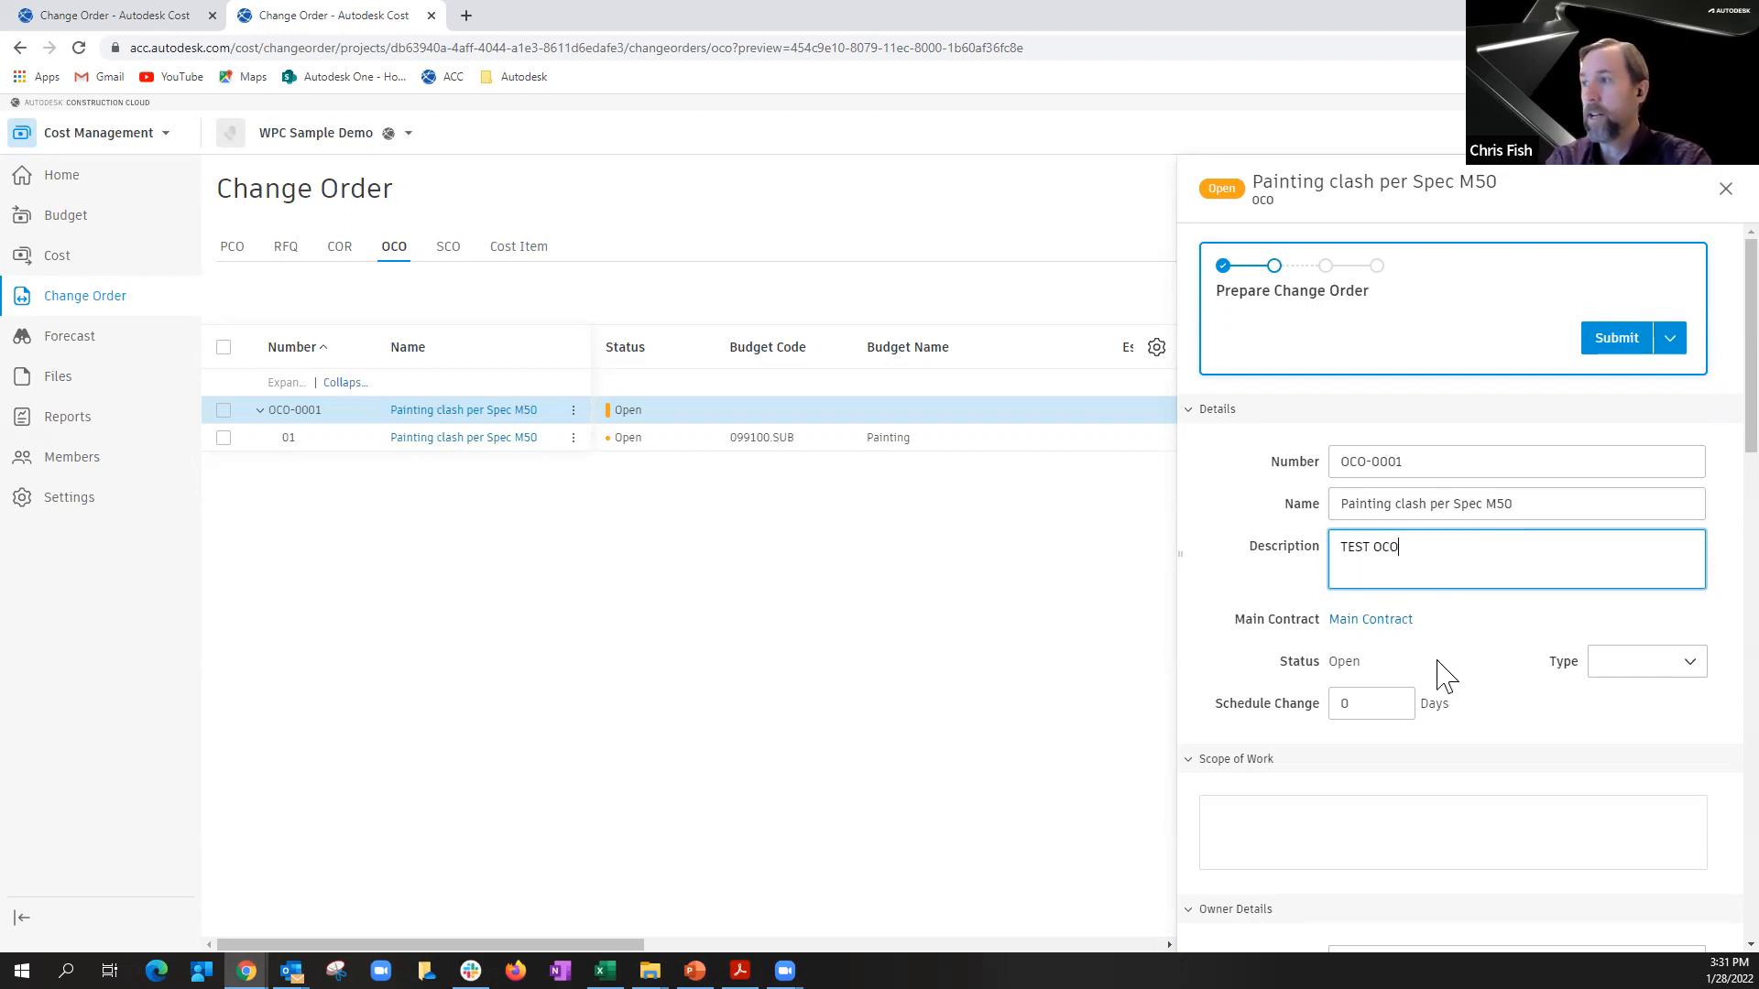
pyautogui.scroll(-4, 1444, 676)
pyautogui.click(1367, 437)
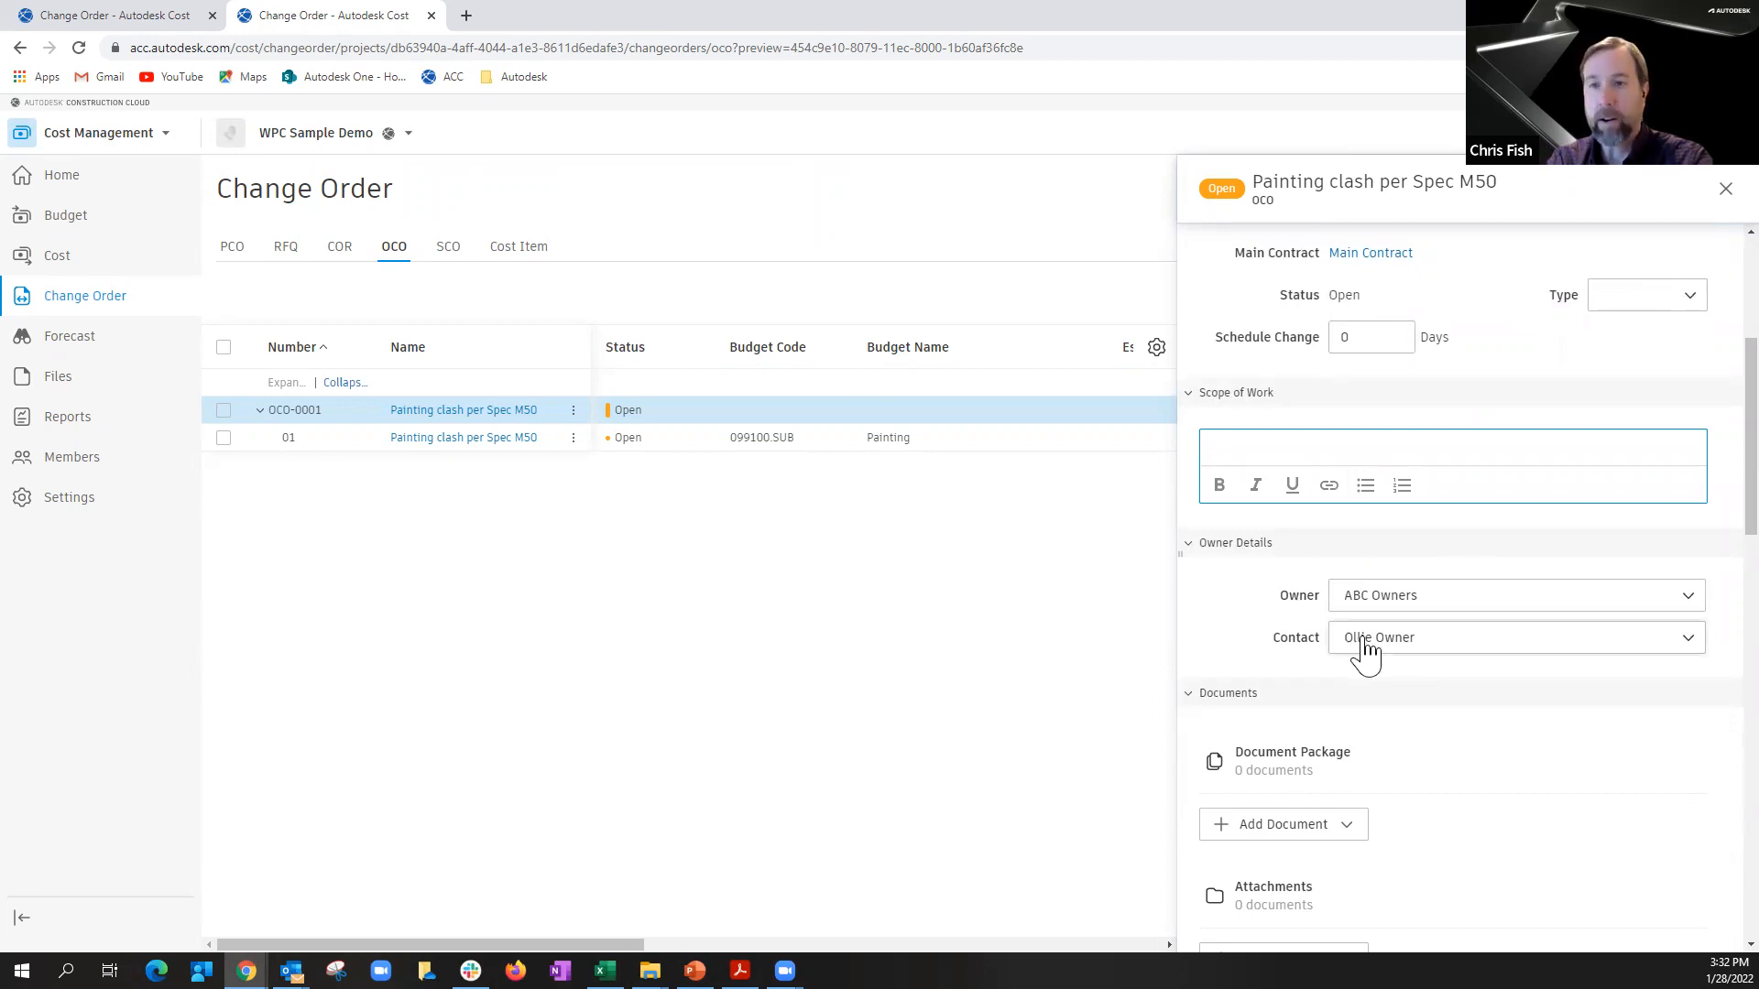
pyautogui.click(1442, 565)
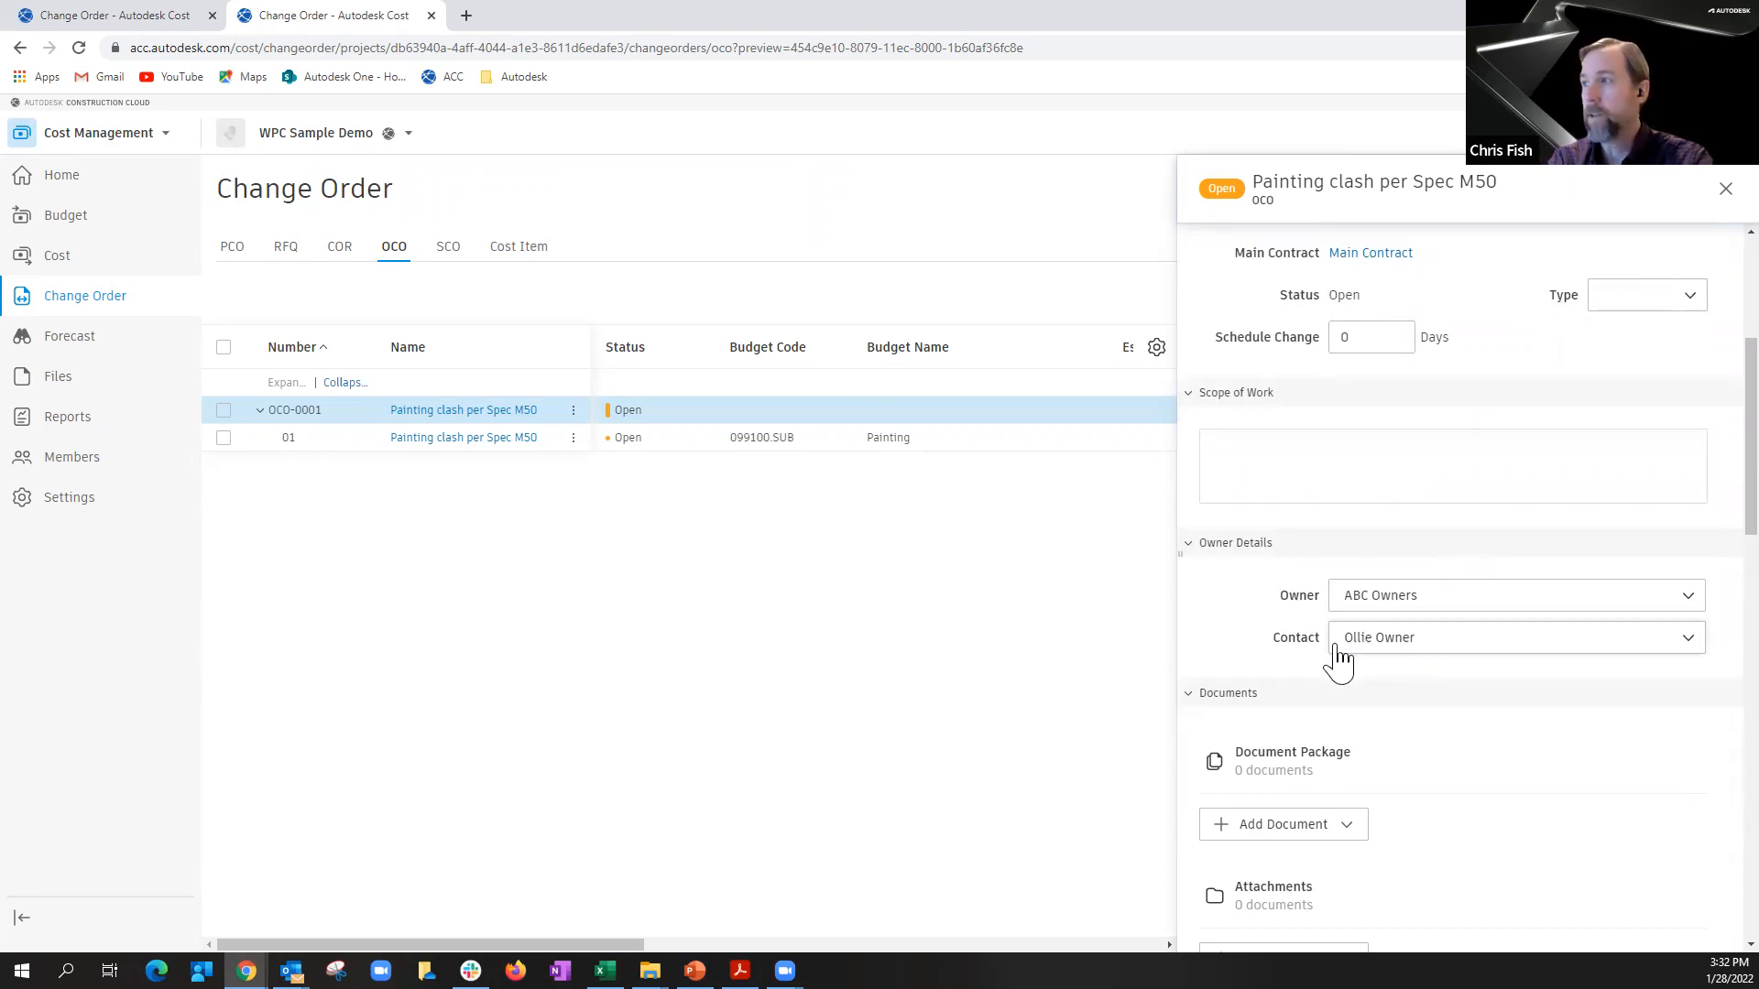
# Step: Add the supporting document from the PCO to the OCO's document package
pyautogui.scroll(-3, 1339, 723)
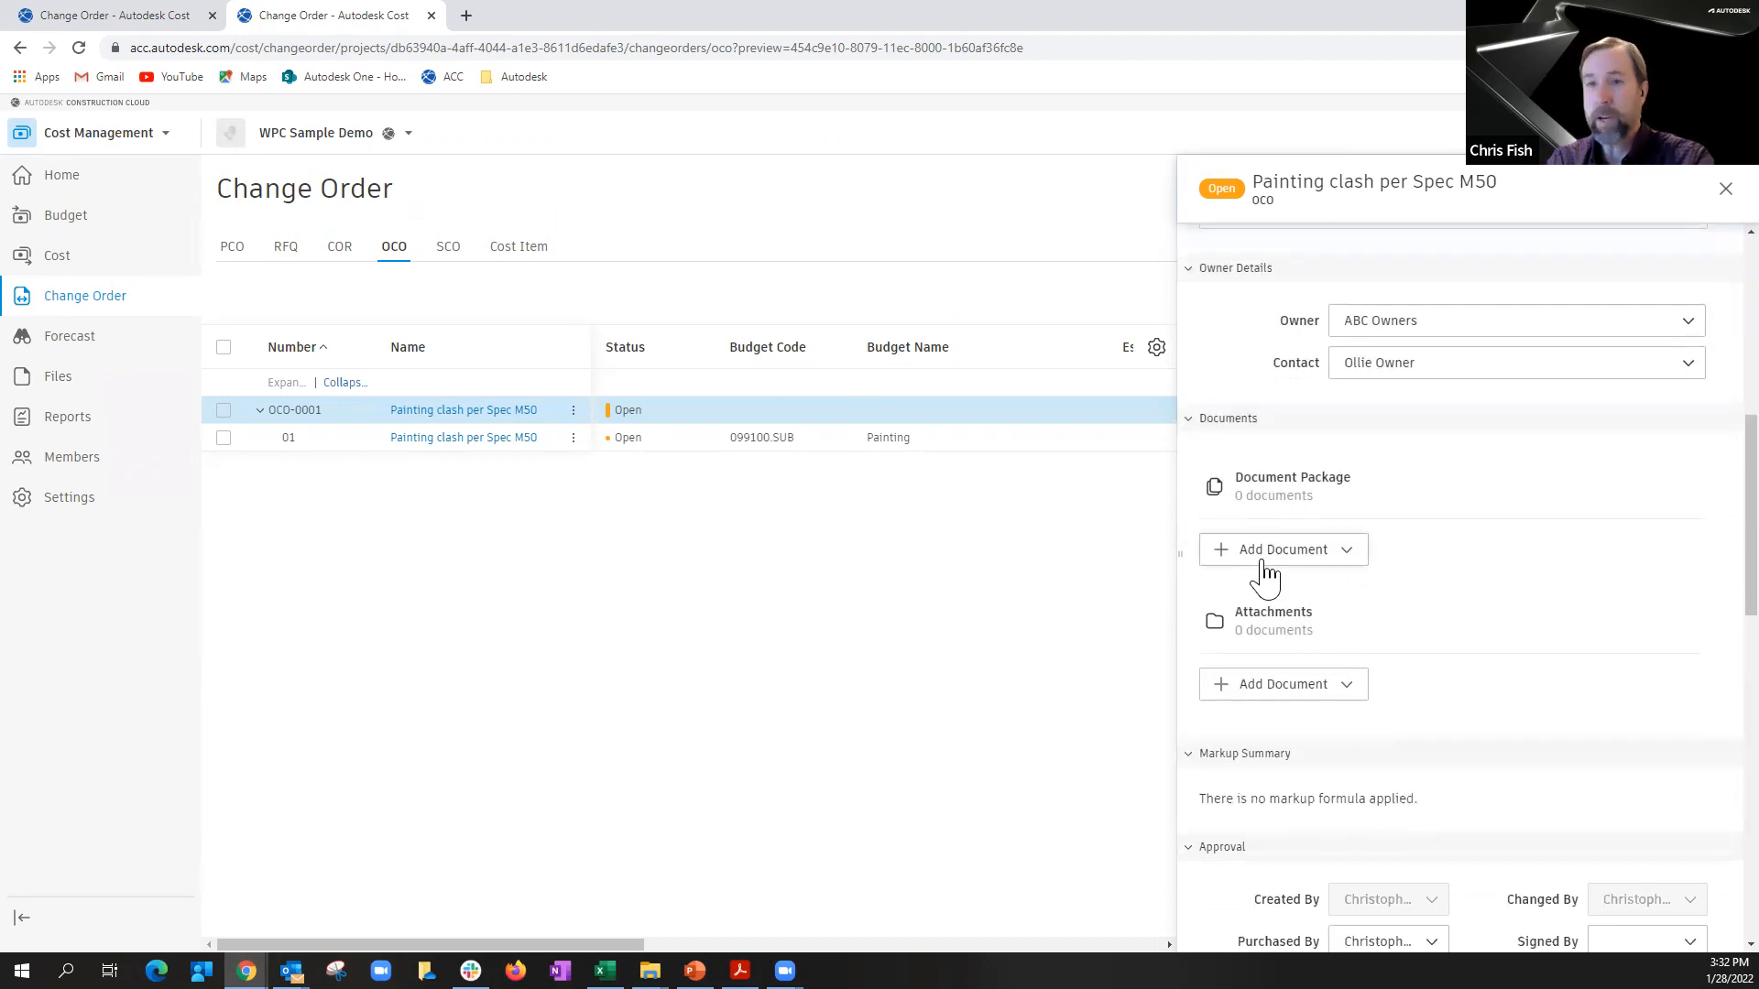
pyautogui.click(1349, 555)
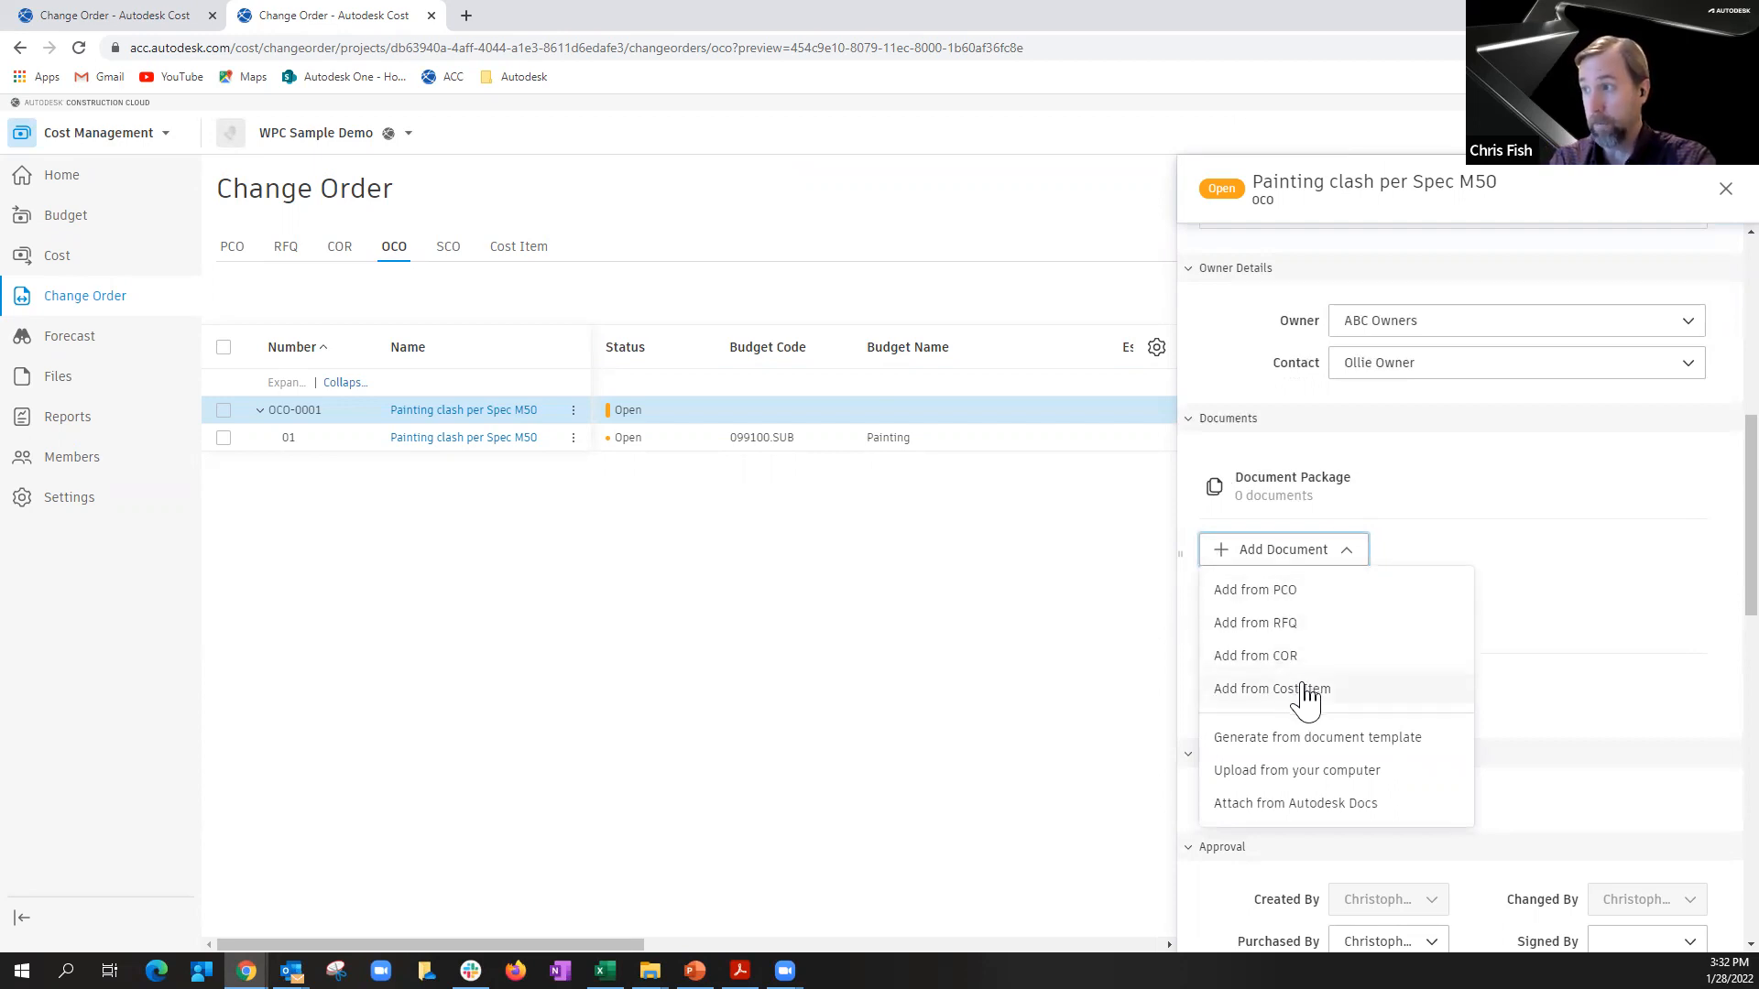
pyautogui.click(1284, 591)
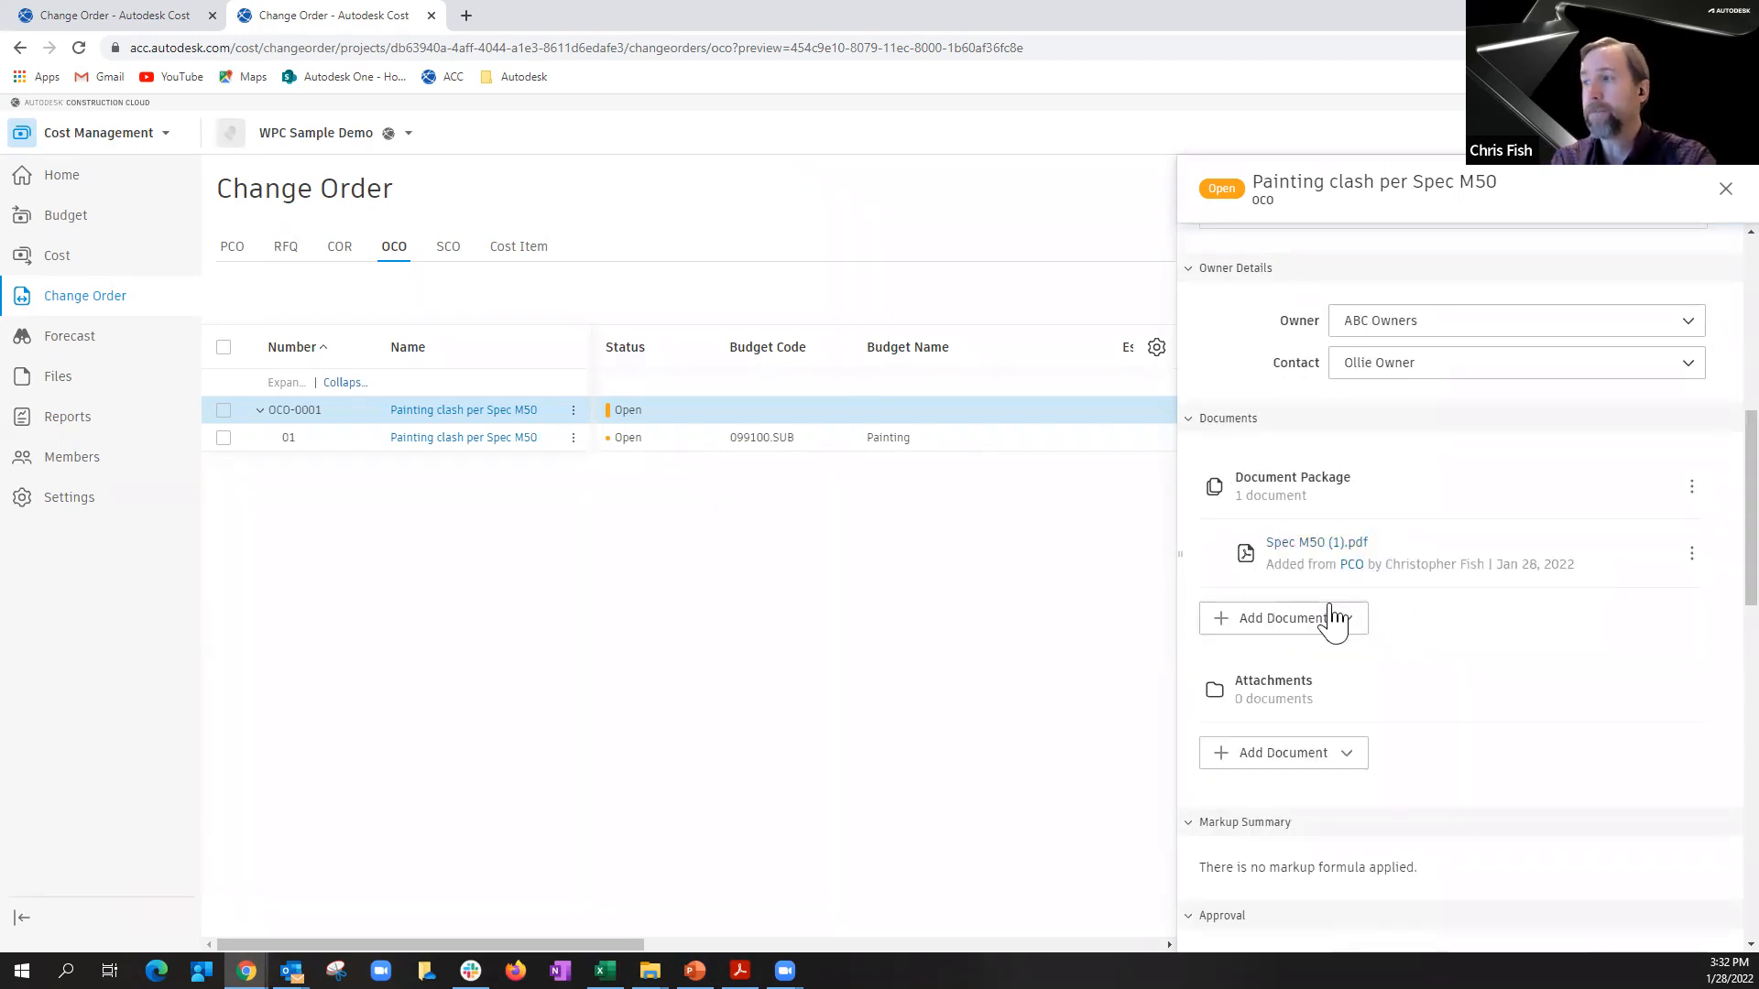
# Step: Generate a document for the OCO's document package from the template oco_sample_document_template.docx
pyautogui.click(1333, 619)
pyautogui.click(1326, 811)
pyautogui.click(964, 565)
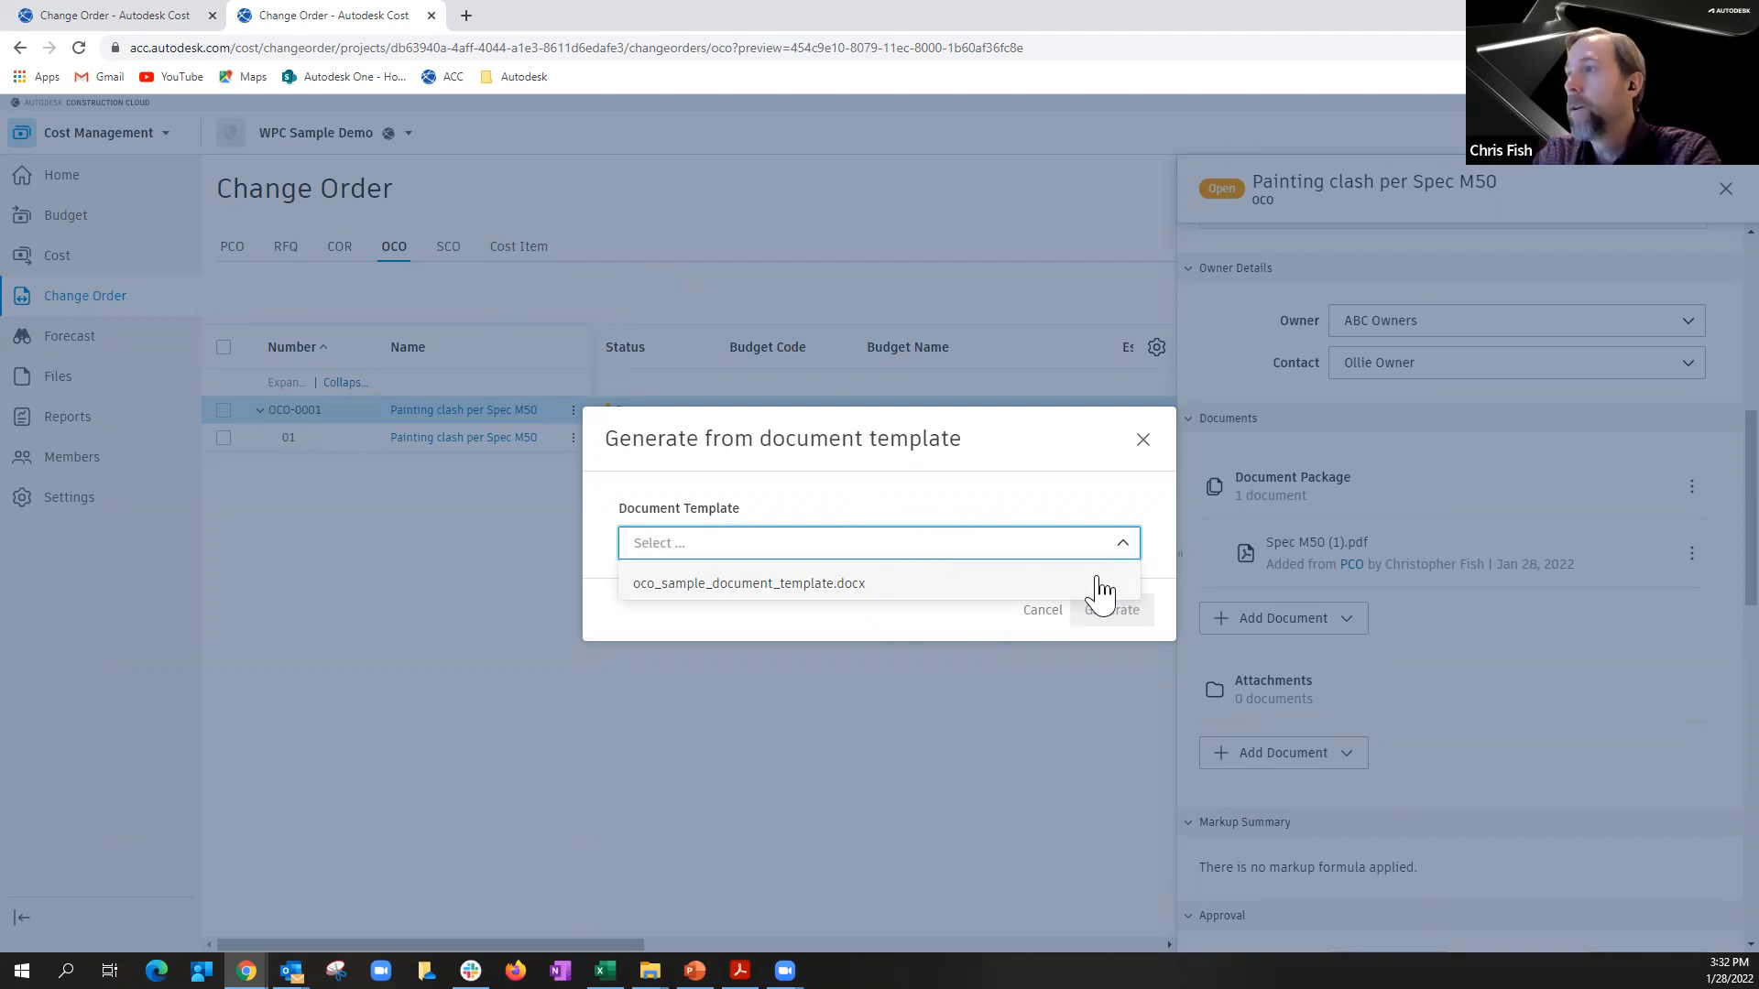
pyautogui.click(824, 584)
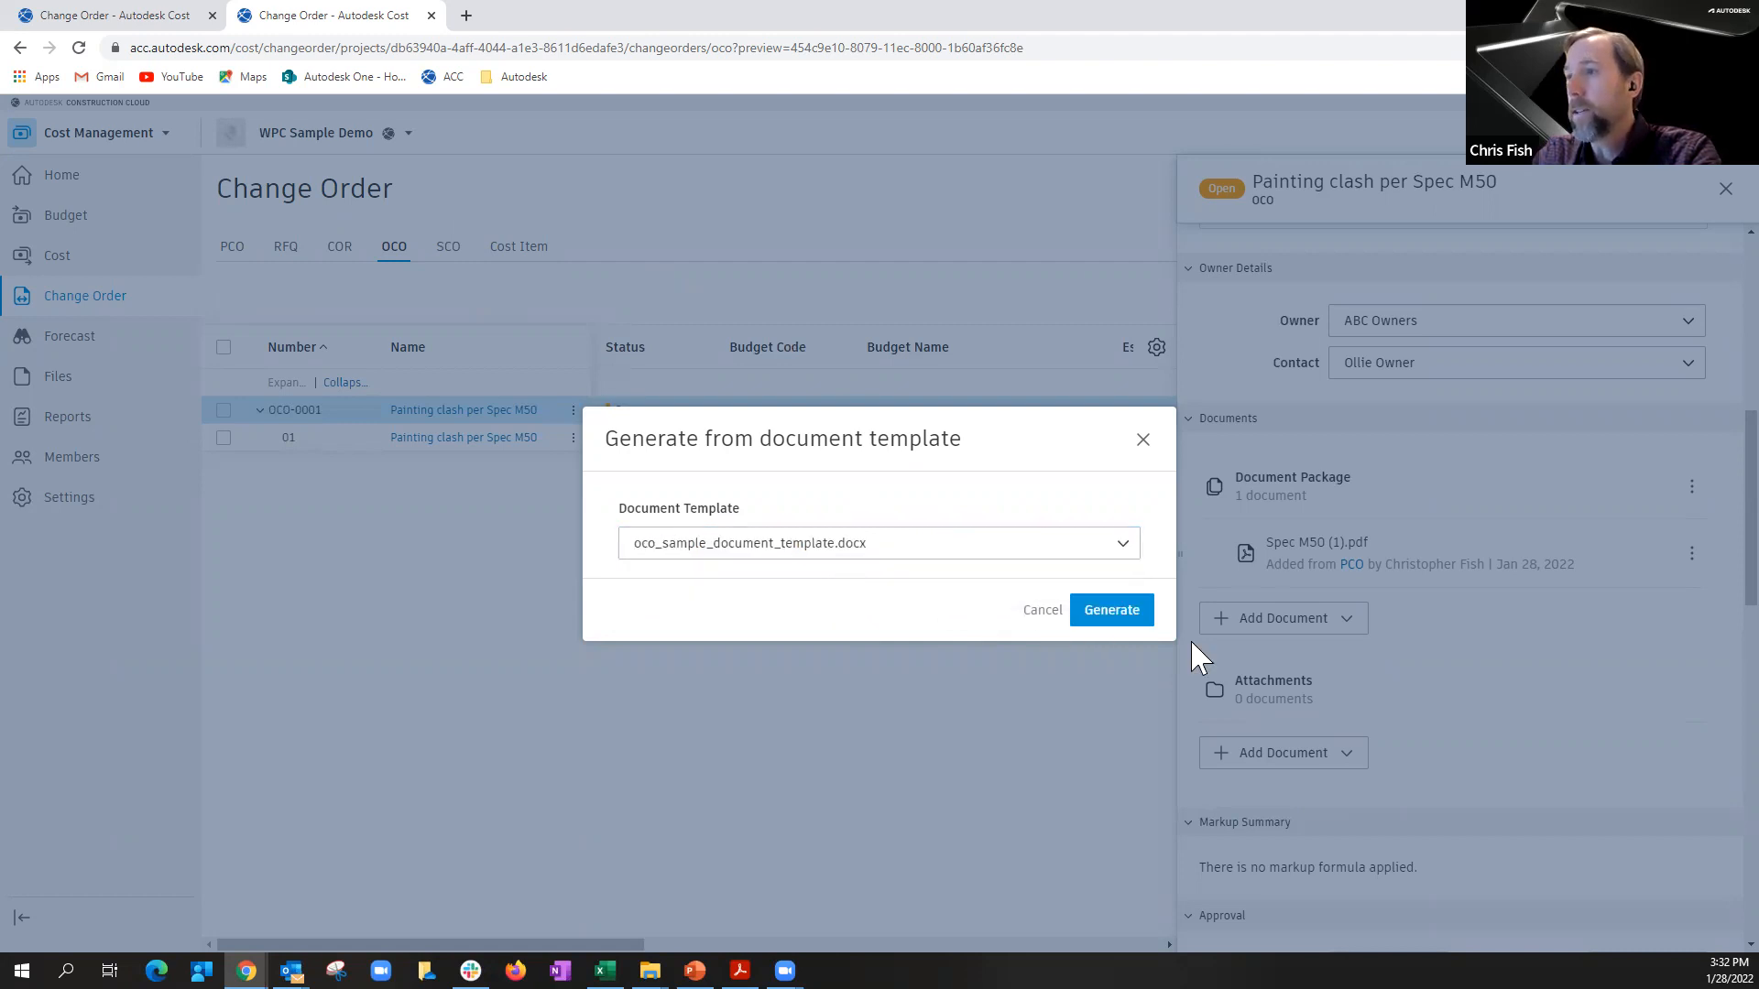
pyautogui.click(1111, 618)
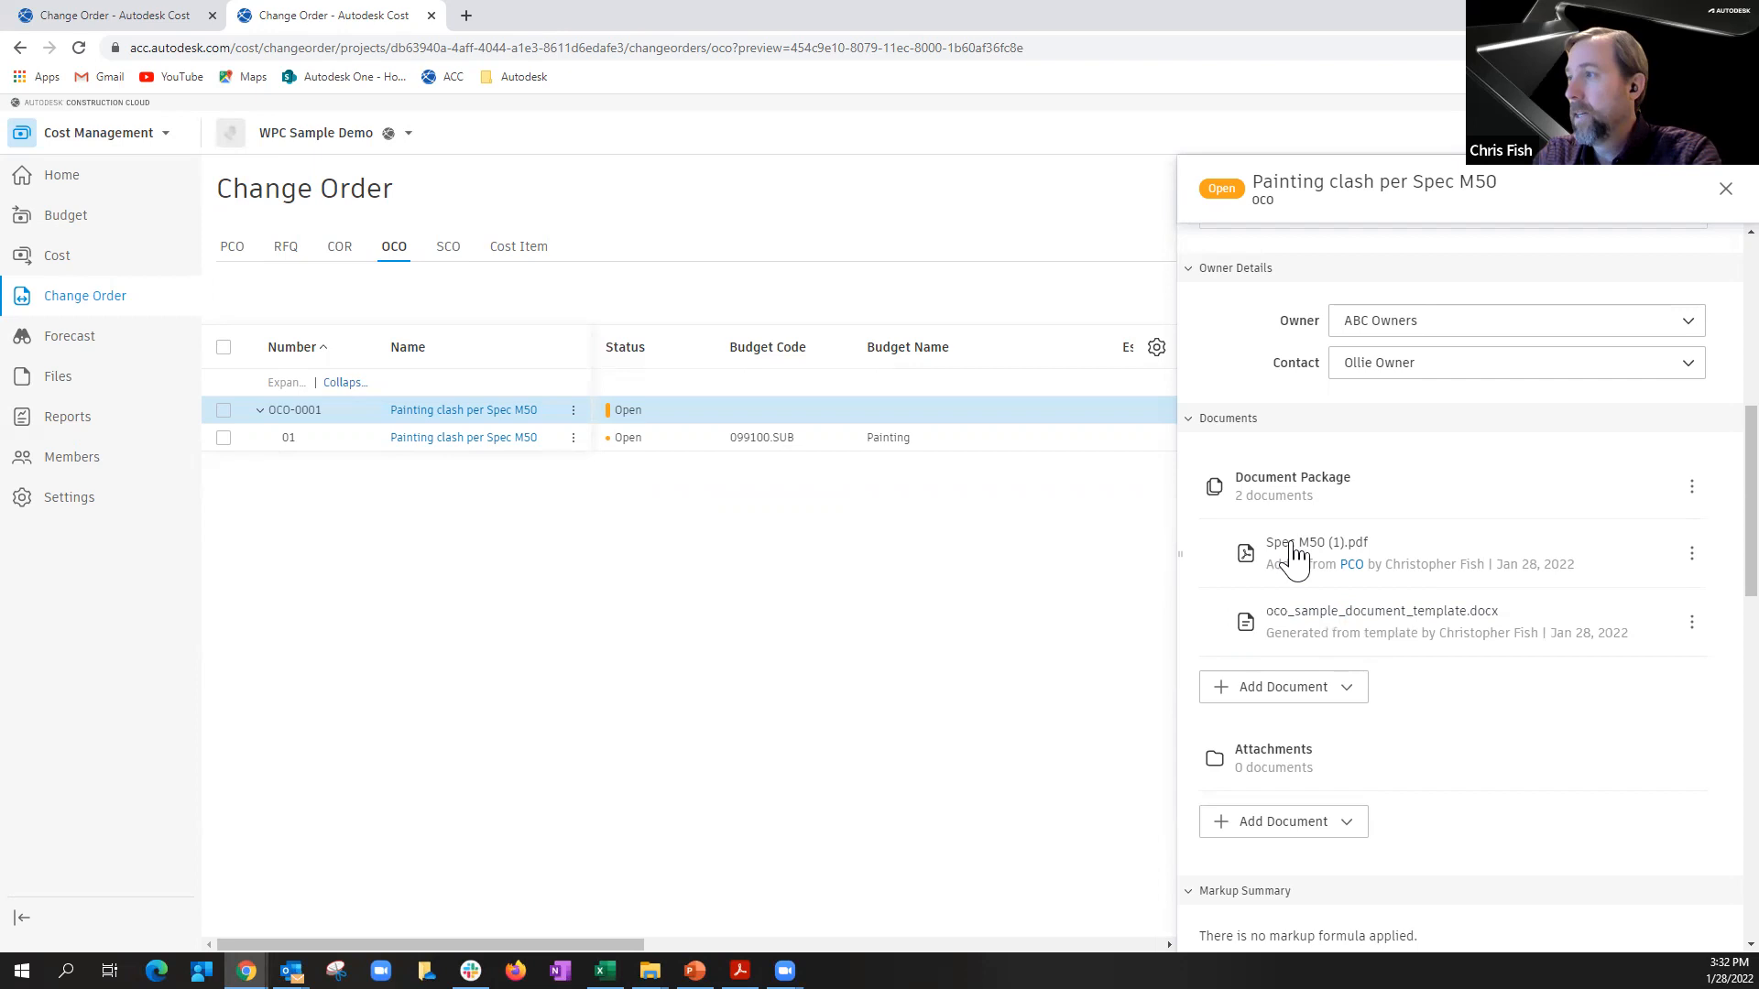
# Step: Move the template-generated document above Spec M50 (1).pdf and merge the document package into one file
pyautogui.moveTo(1217, 620); pyautogui.dragTo(1218, 552)
pyautogui.click(1691, 487)
pyautogui.click(1618, 527)
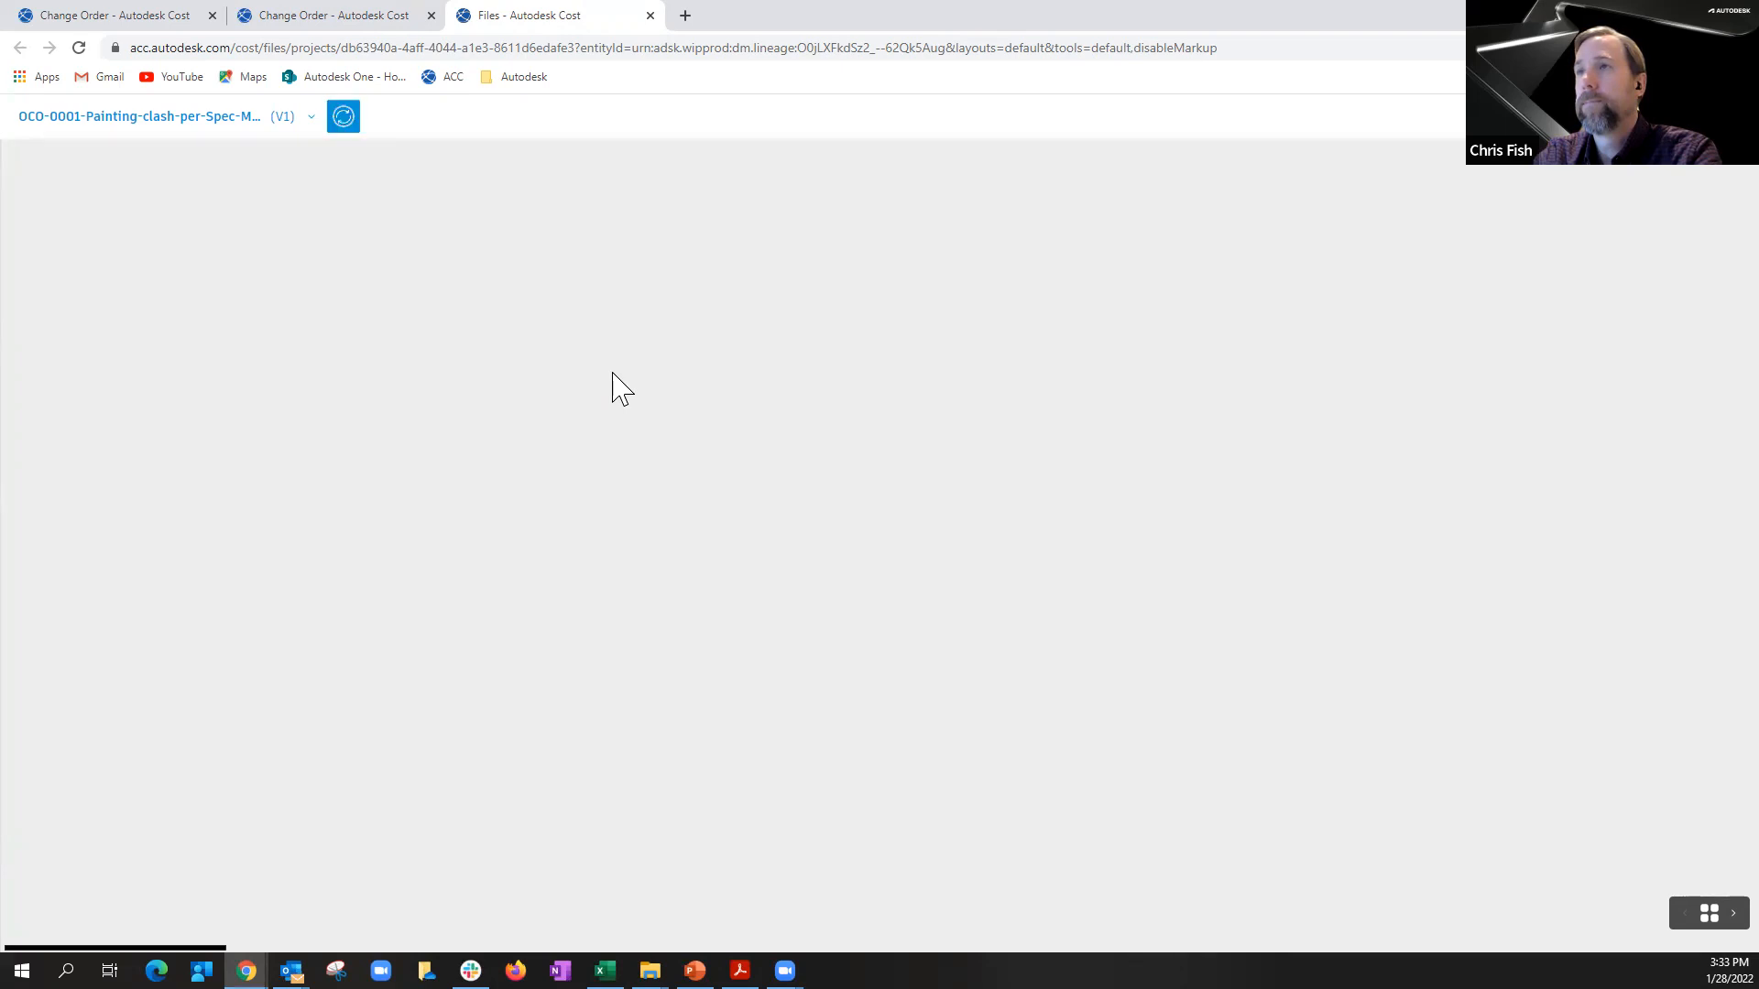
# Step: Review the merged OCO document's sheets, including pages 2, 3, 4 and 8, and close the file
pyautogui.click(349, 121)
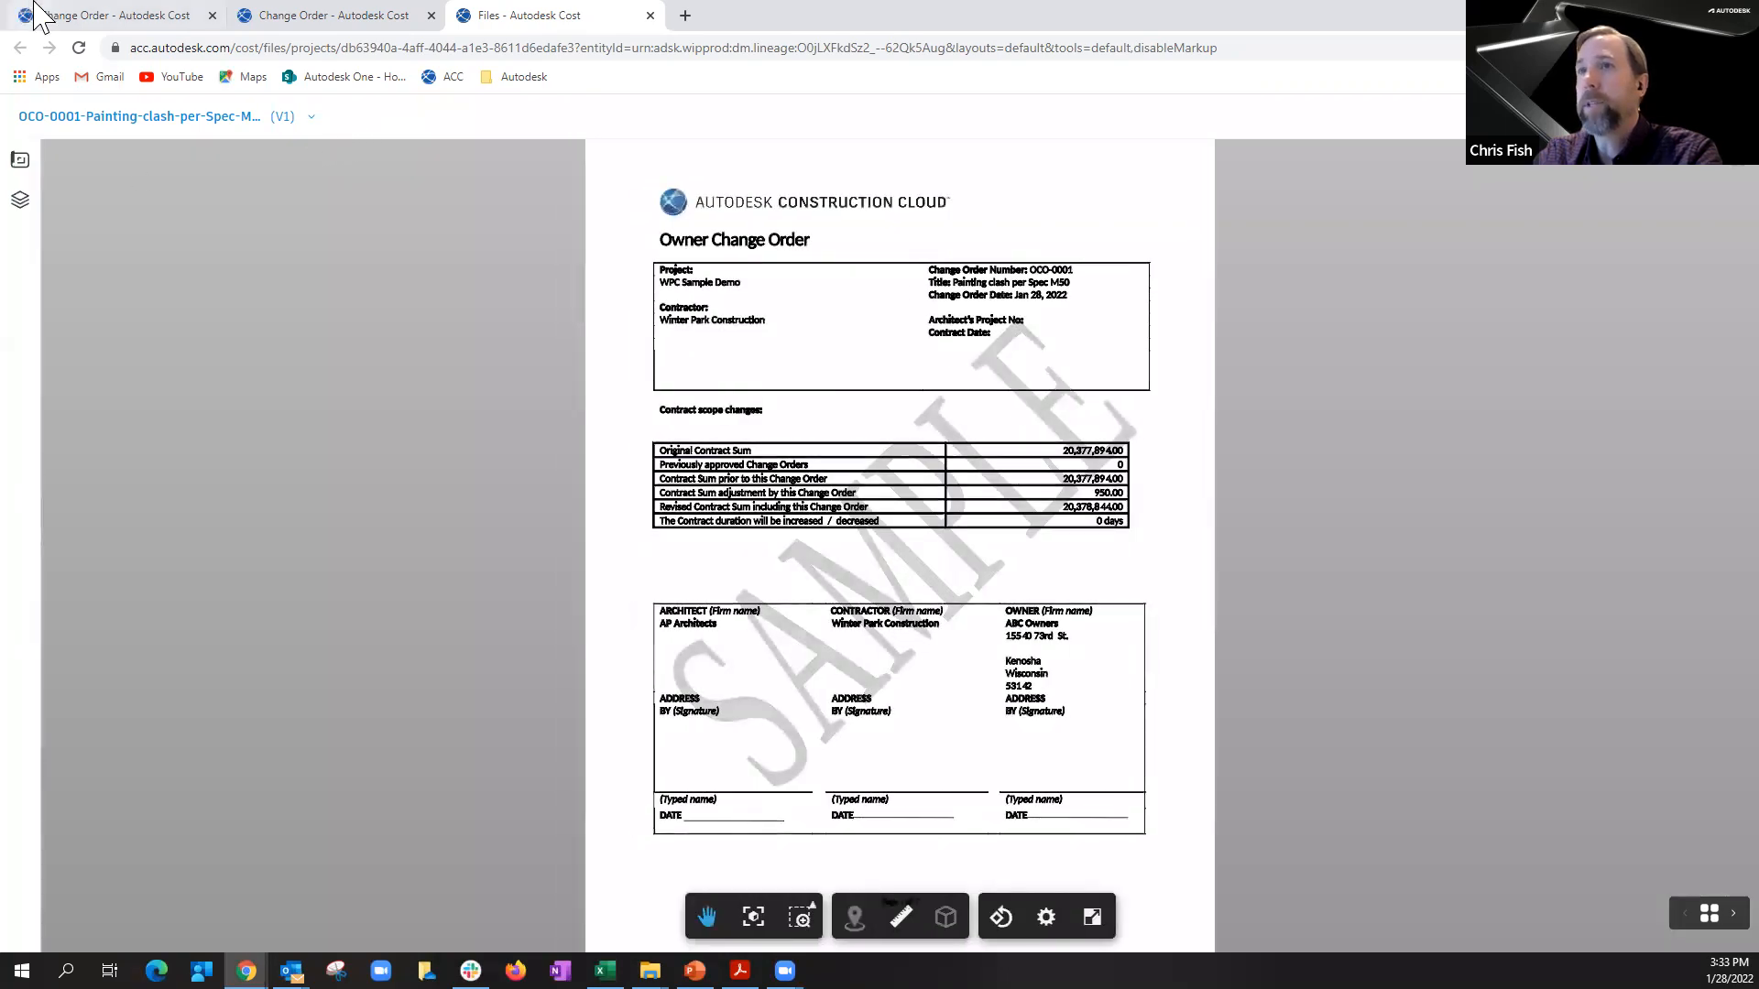
pyautogui.click(20, 160)
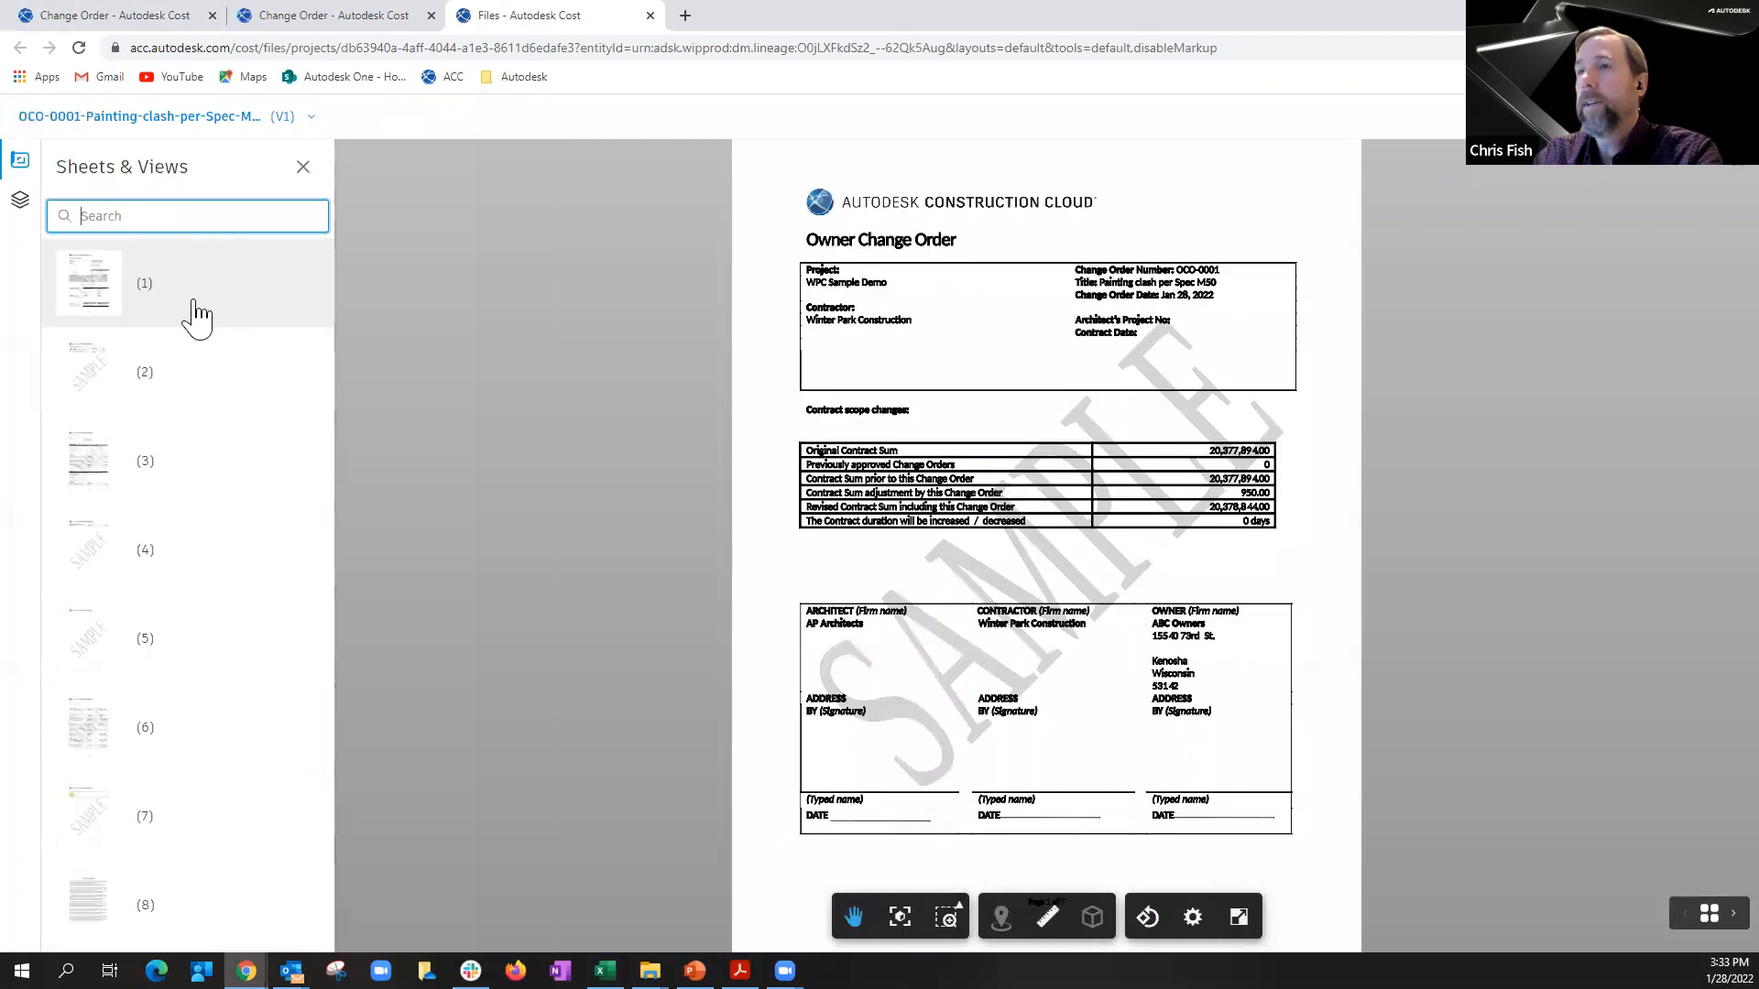
pyautogui.click(188, 380)
pyautogui.click(195, 472)
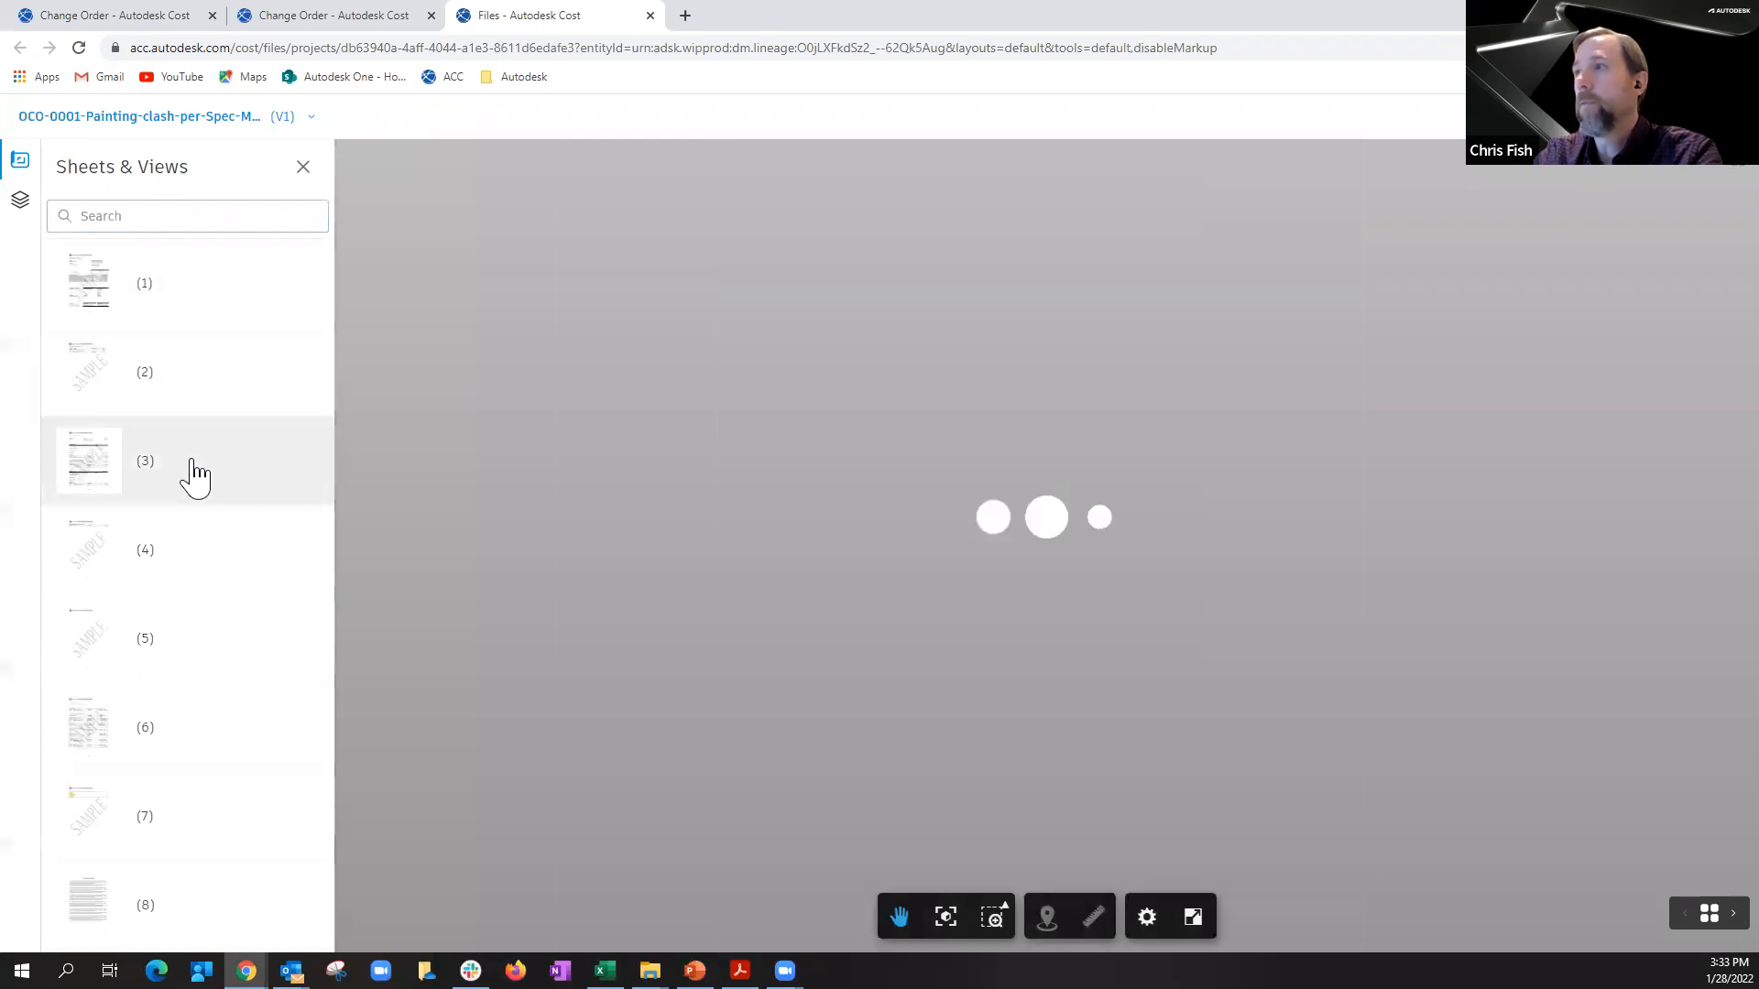
pyautogui.click(198, 555)
pyautogui.click(137, 905)
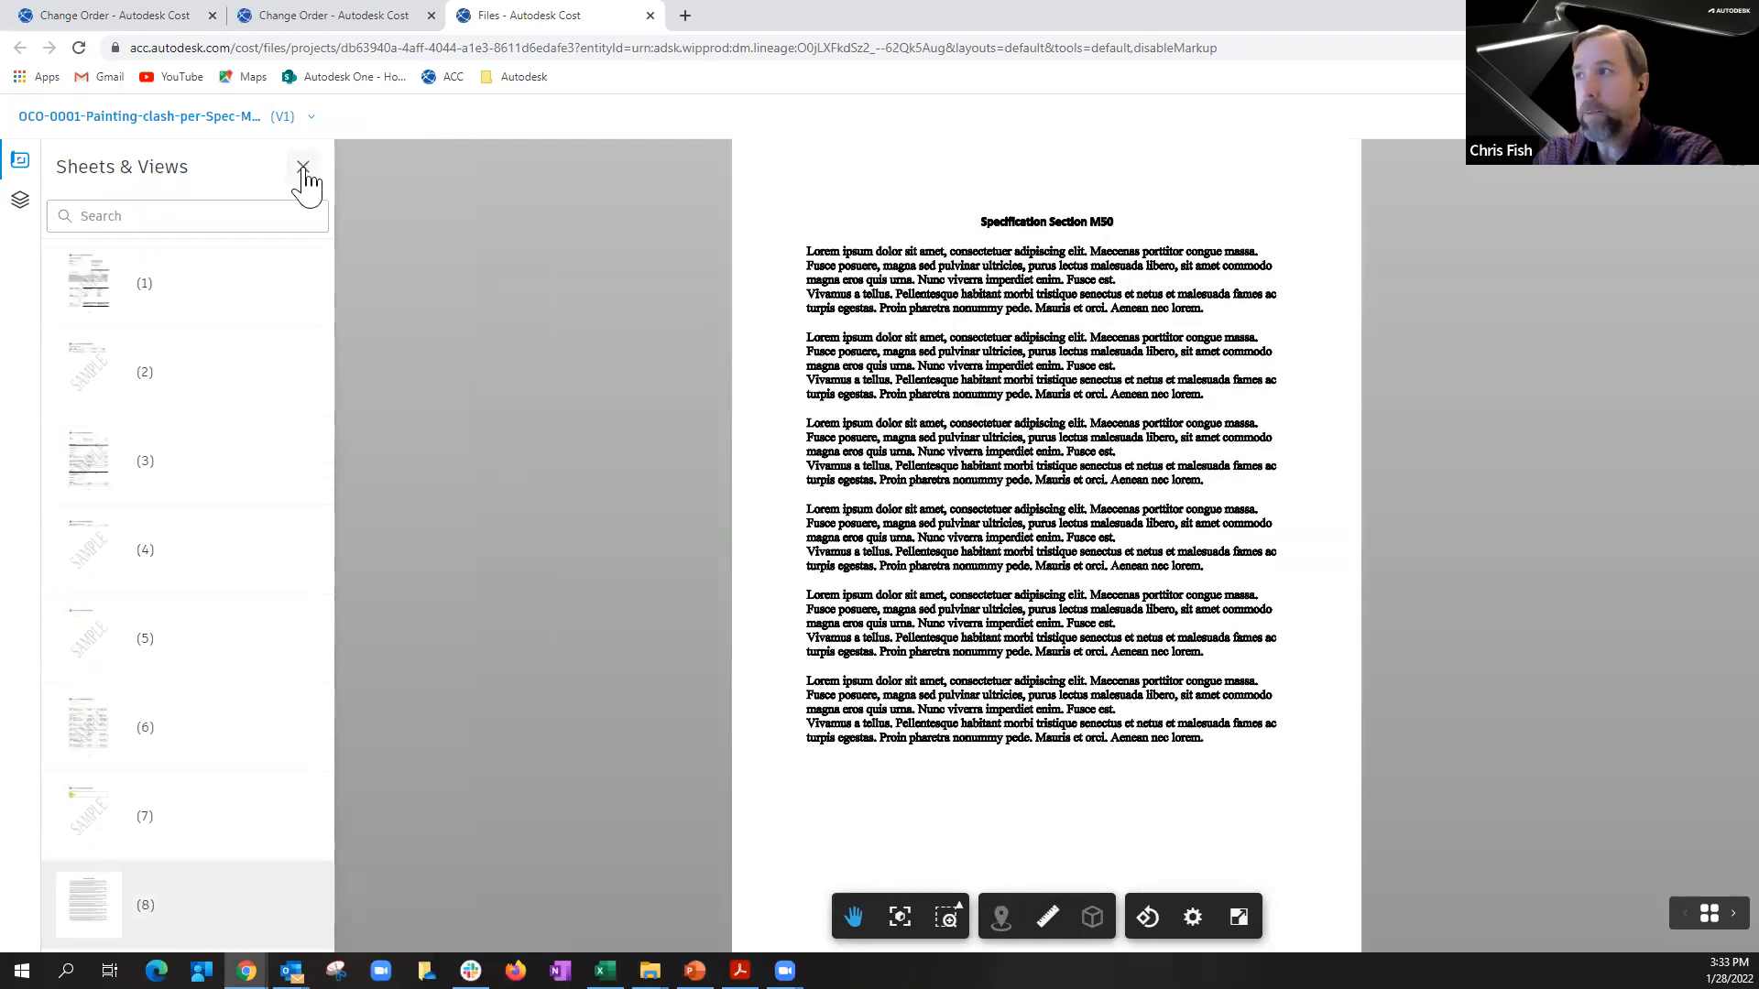
pyautogui.click(303, 168)
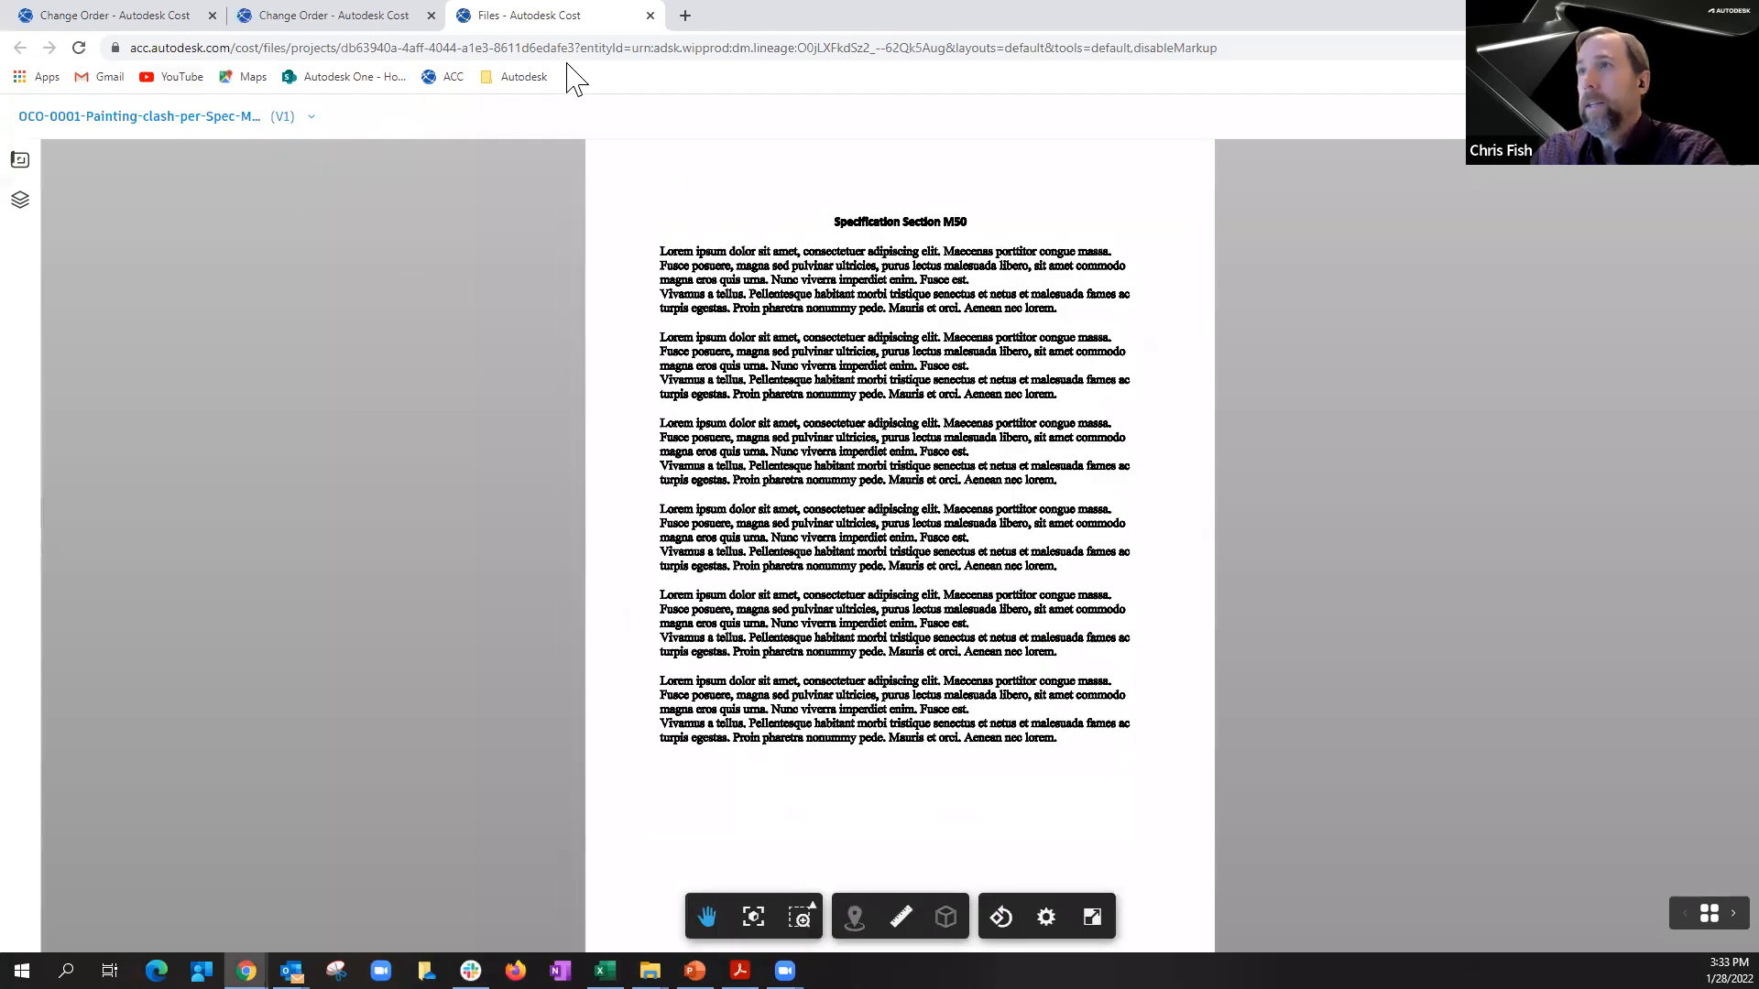
pyautogui.click(646, 16)
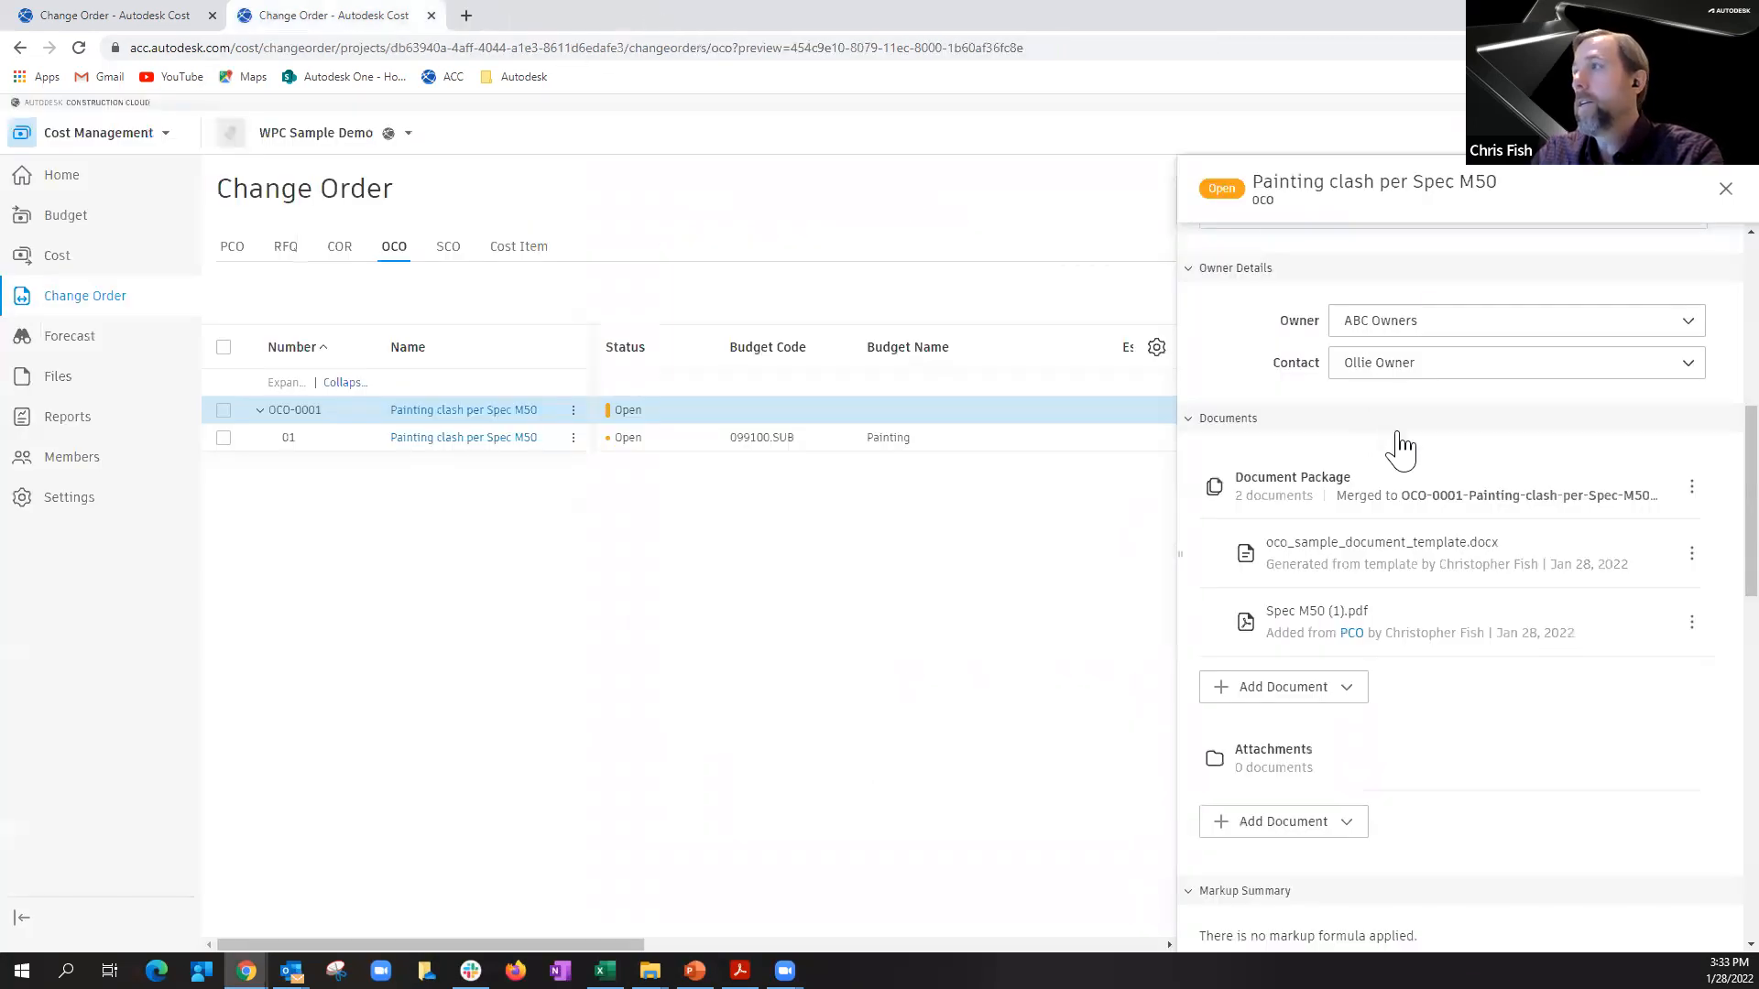
# Step: Set the painting clash OCO as Submitted and as Approved, closing its details
pyautogui.scroll(7, 1388, 480)
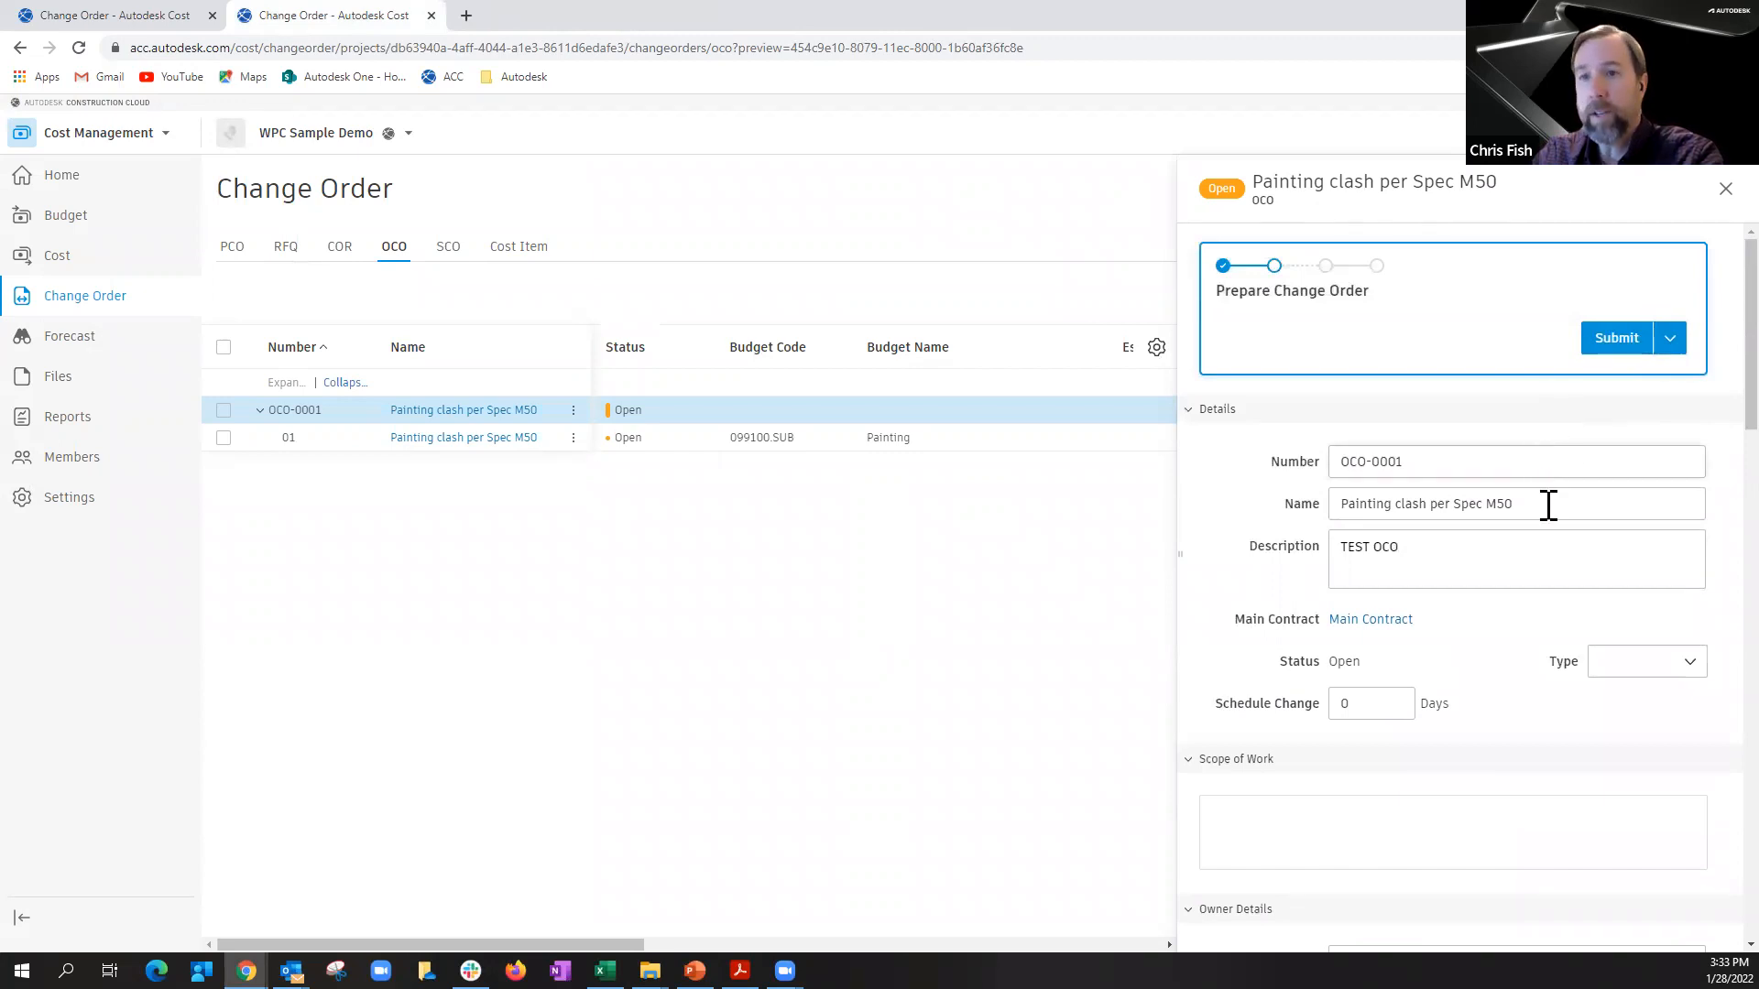
pyautogui.scroll(-5, 1451, 714)
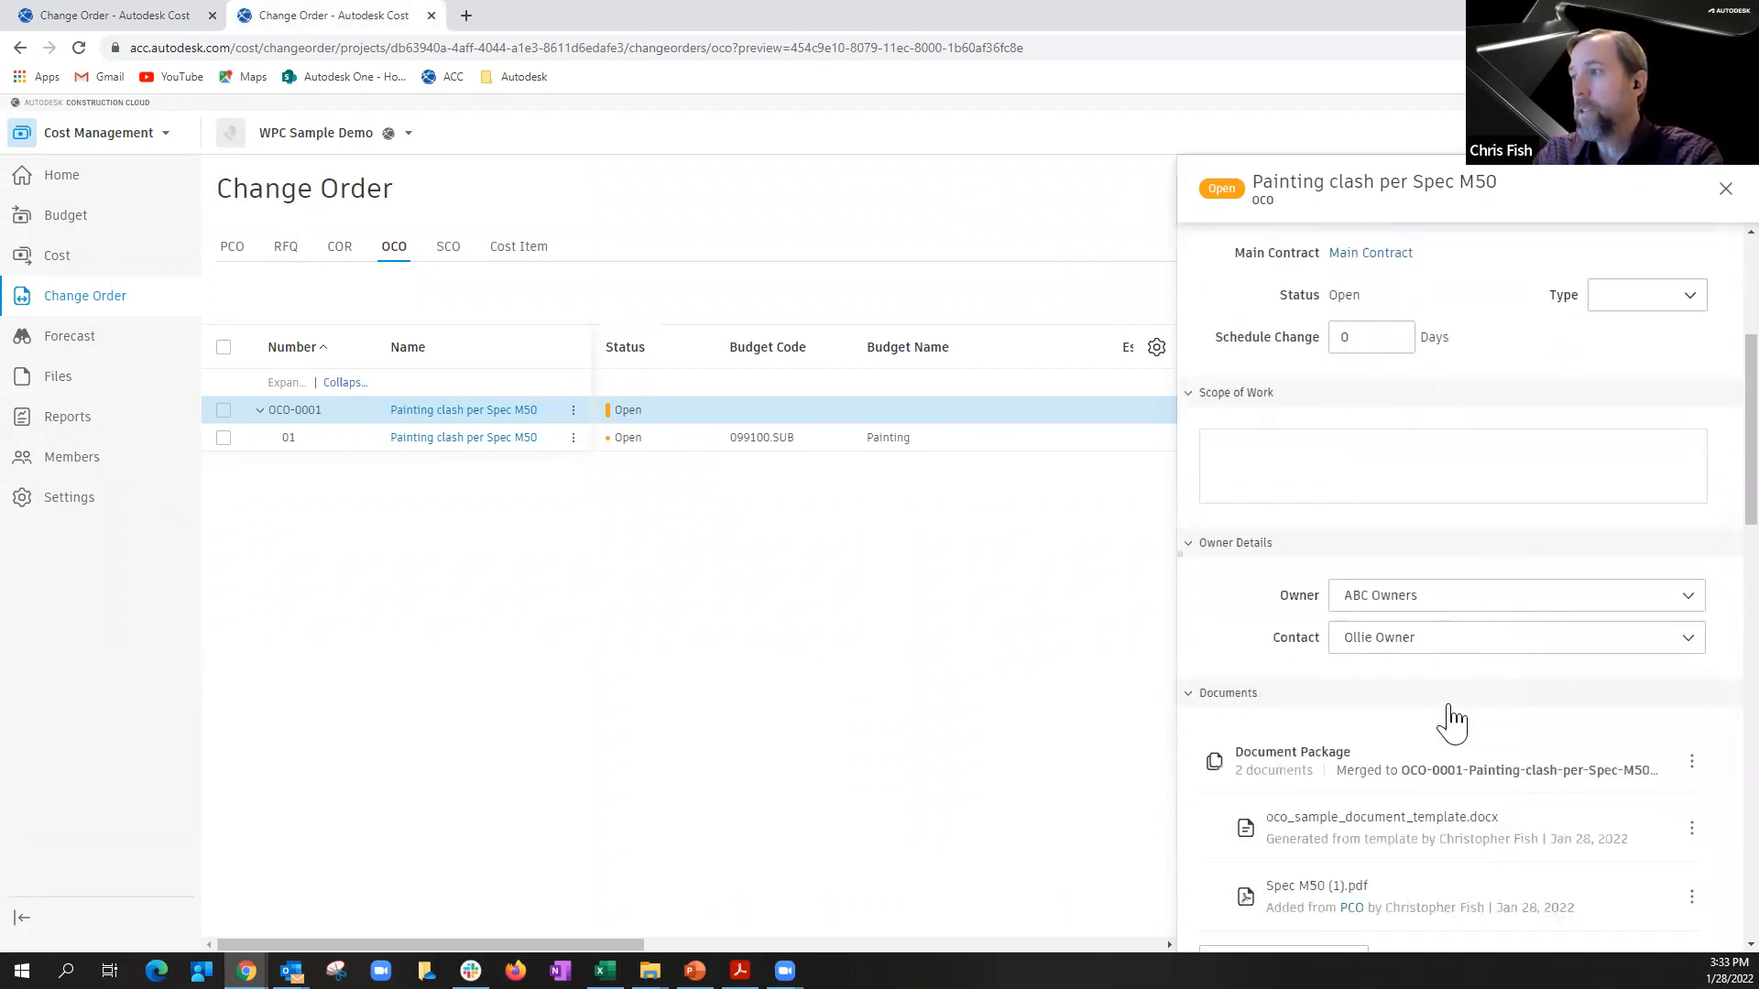
pyautogui.scroll(5, 1448, 730)
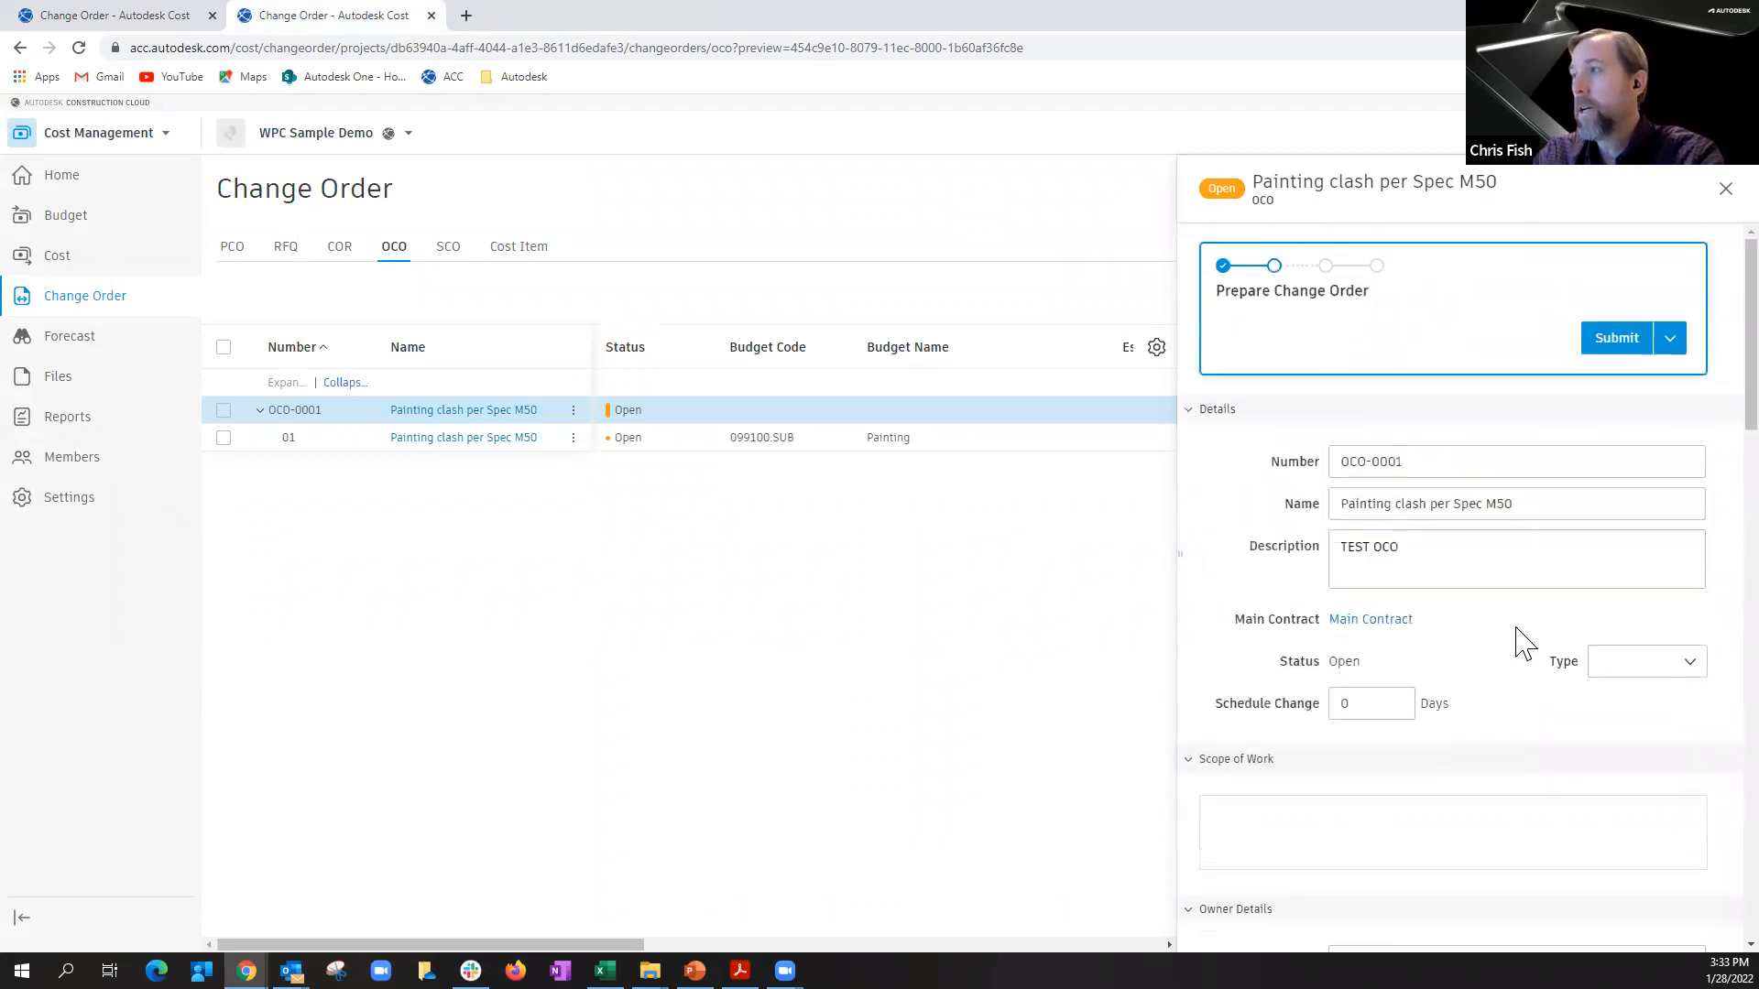
pyautogui.click(1670, 339)
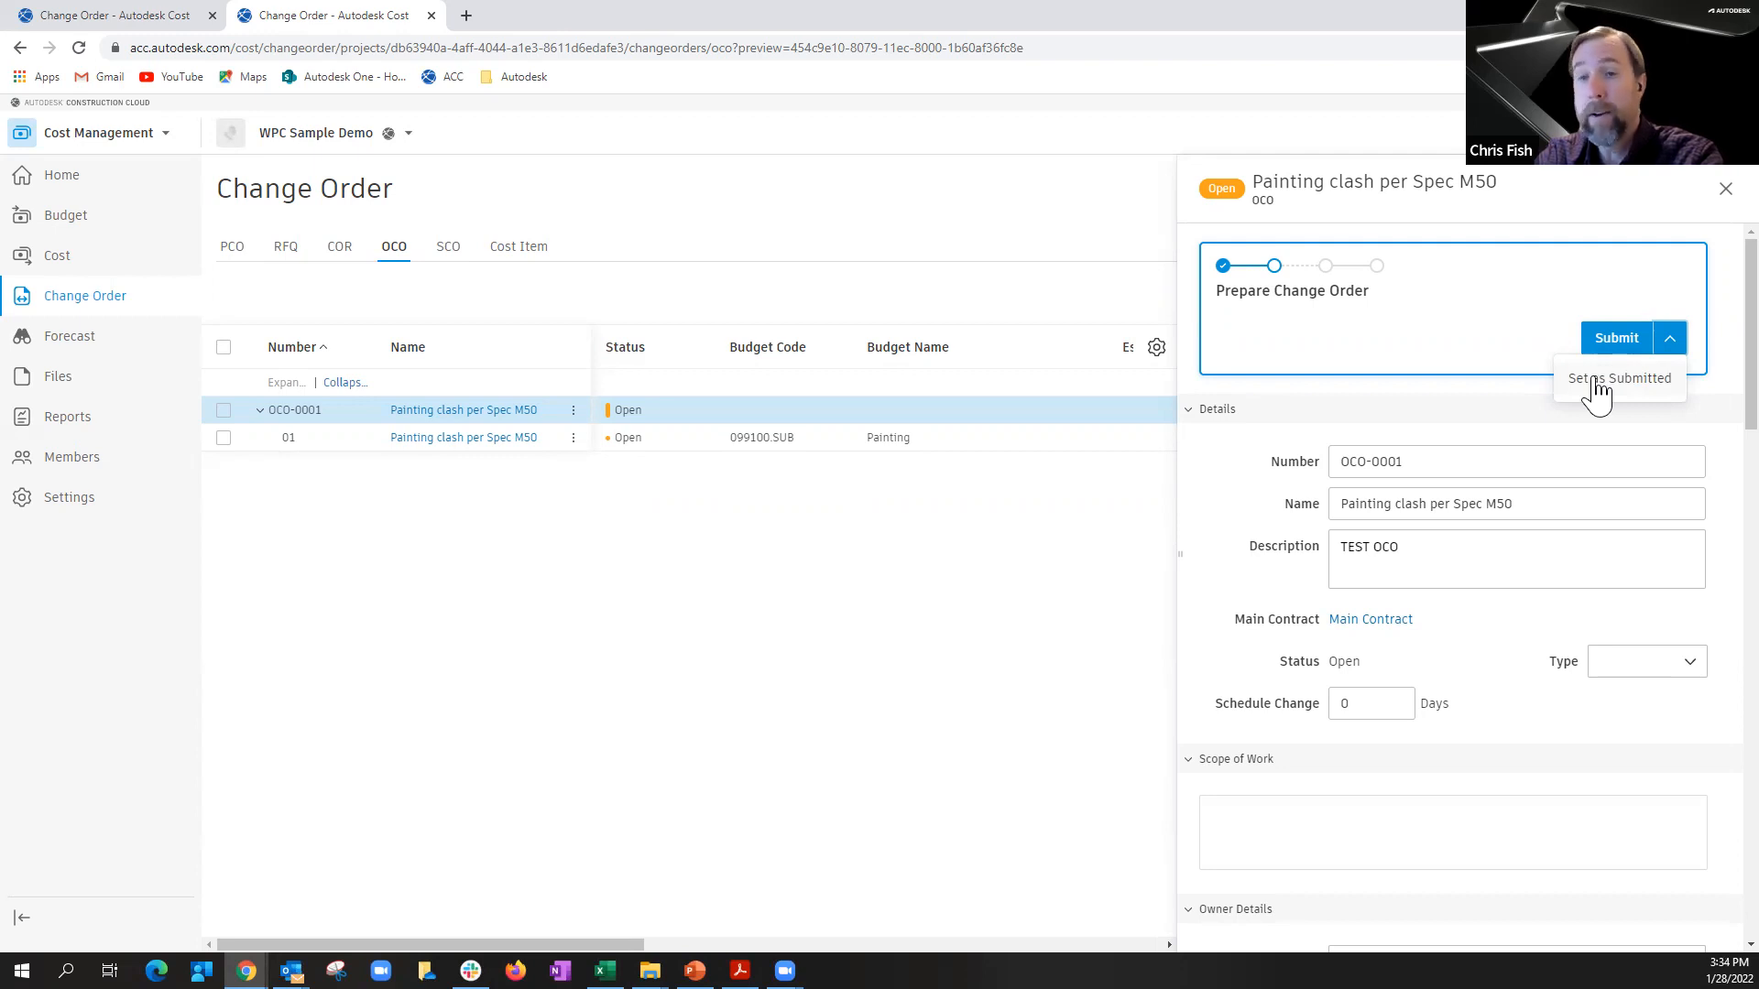
pyautogui.click(1675, 342)
pyautogui.click(1681, 351)
pyautogui.click(1660, 388)
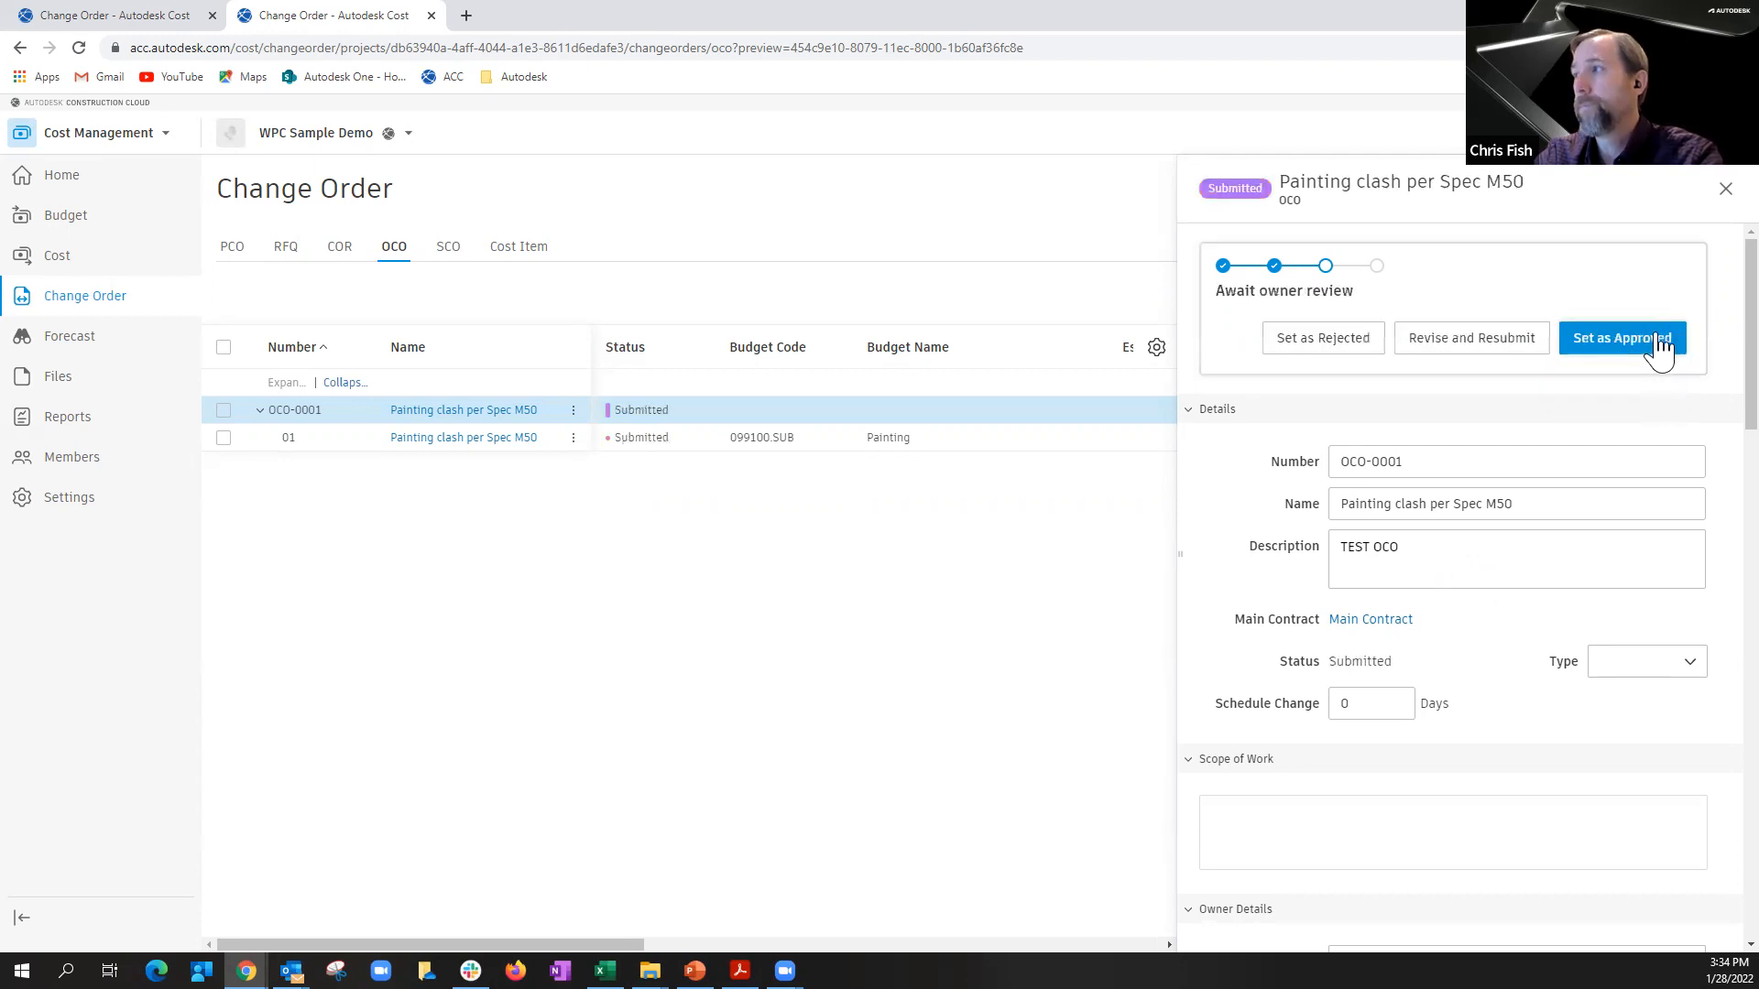
pyautogui.click(1660, 347)
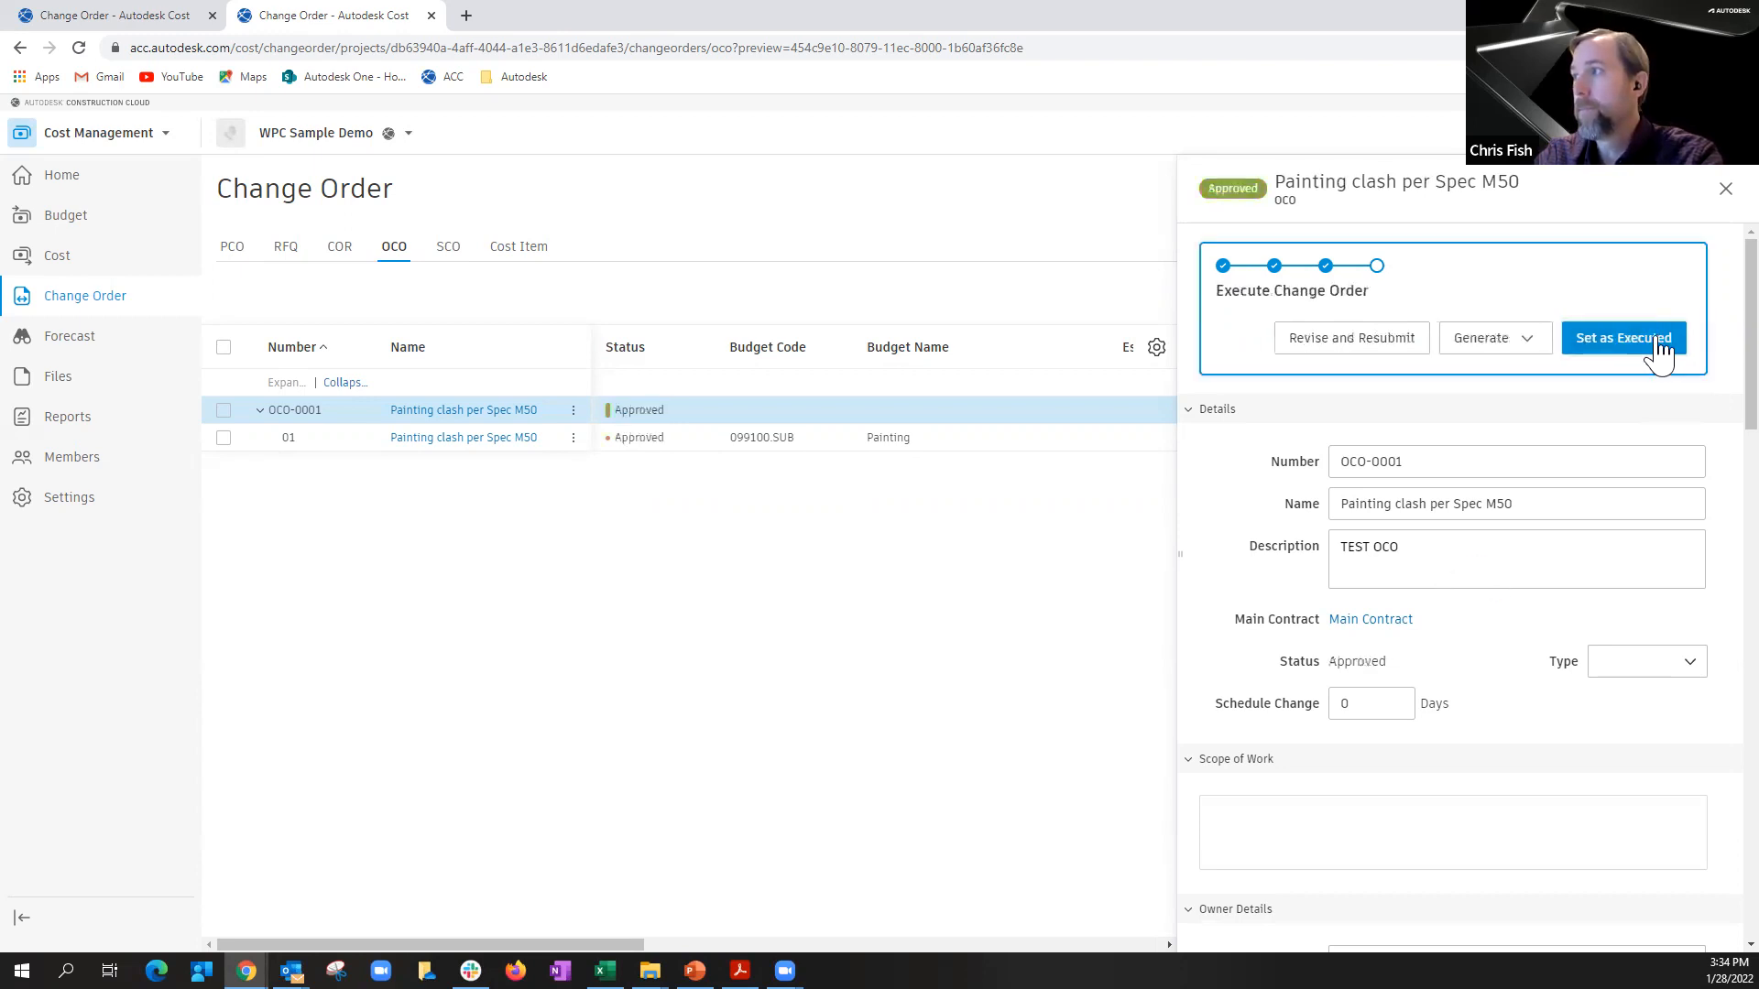
pyautogui.click(1724, 190)
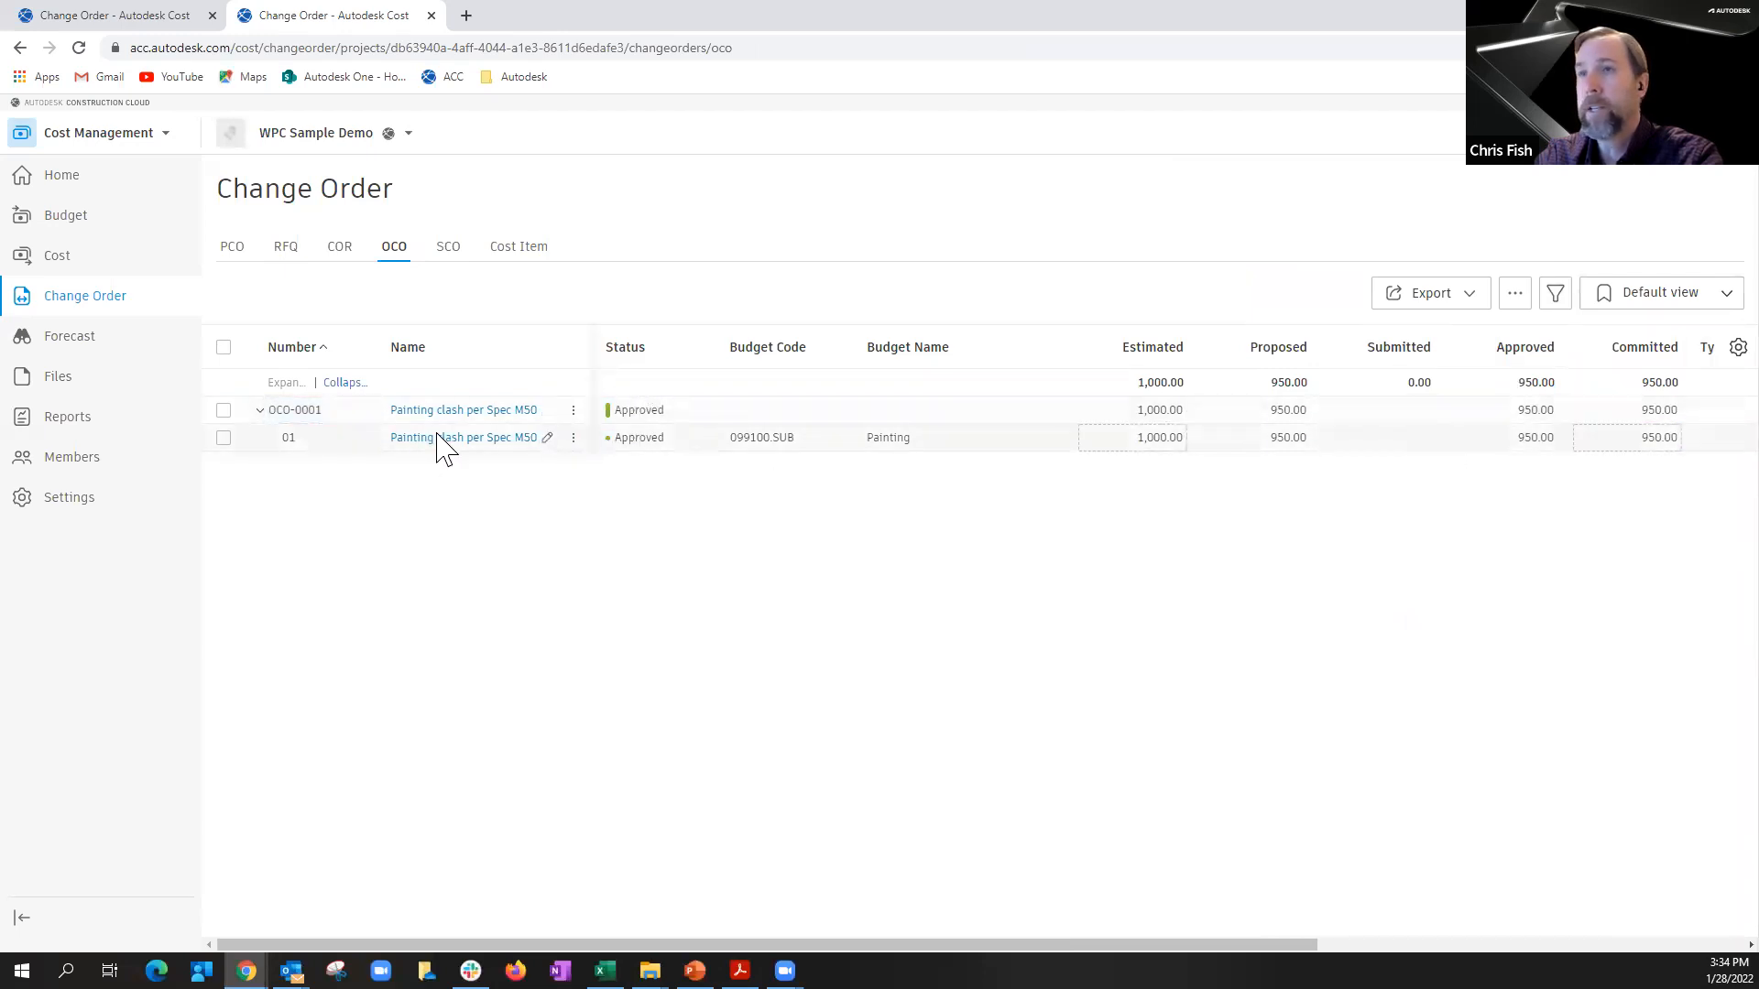
# Step: Check the approved OCO amount for the Painting line in the project budget
pyautogui.click(90, 223)
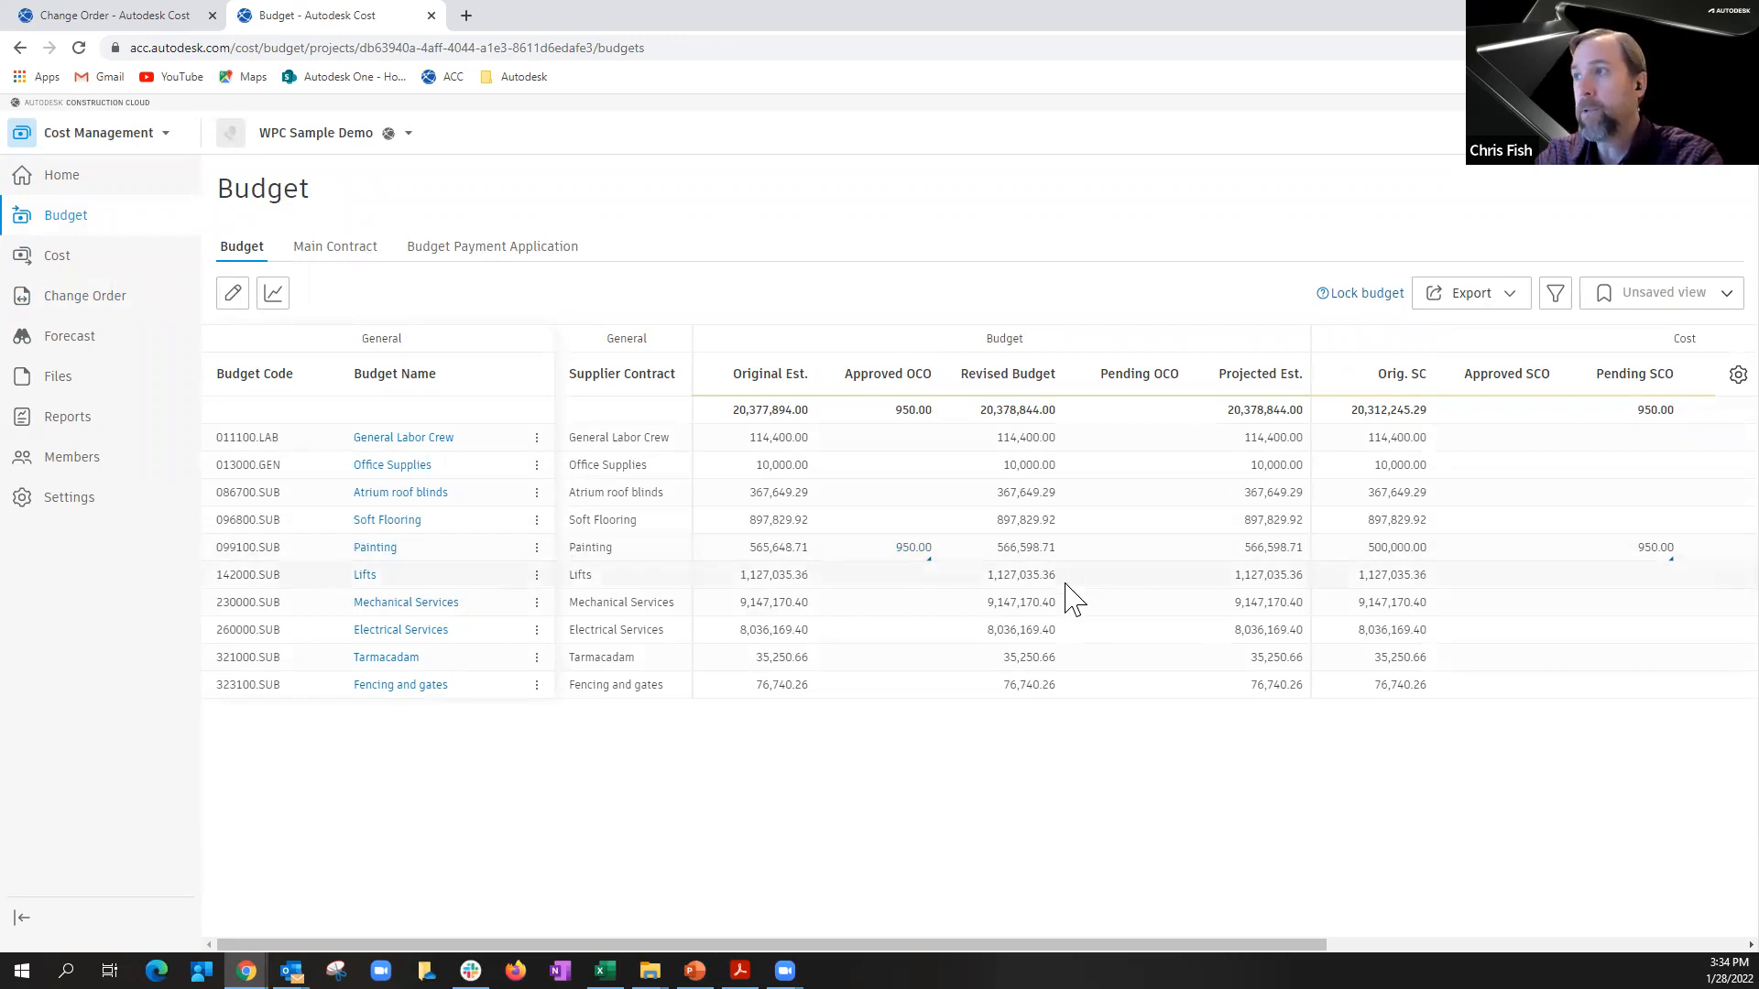
pyautogui.moveTo(919, 553)
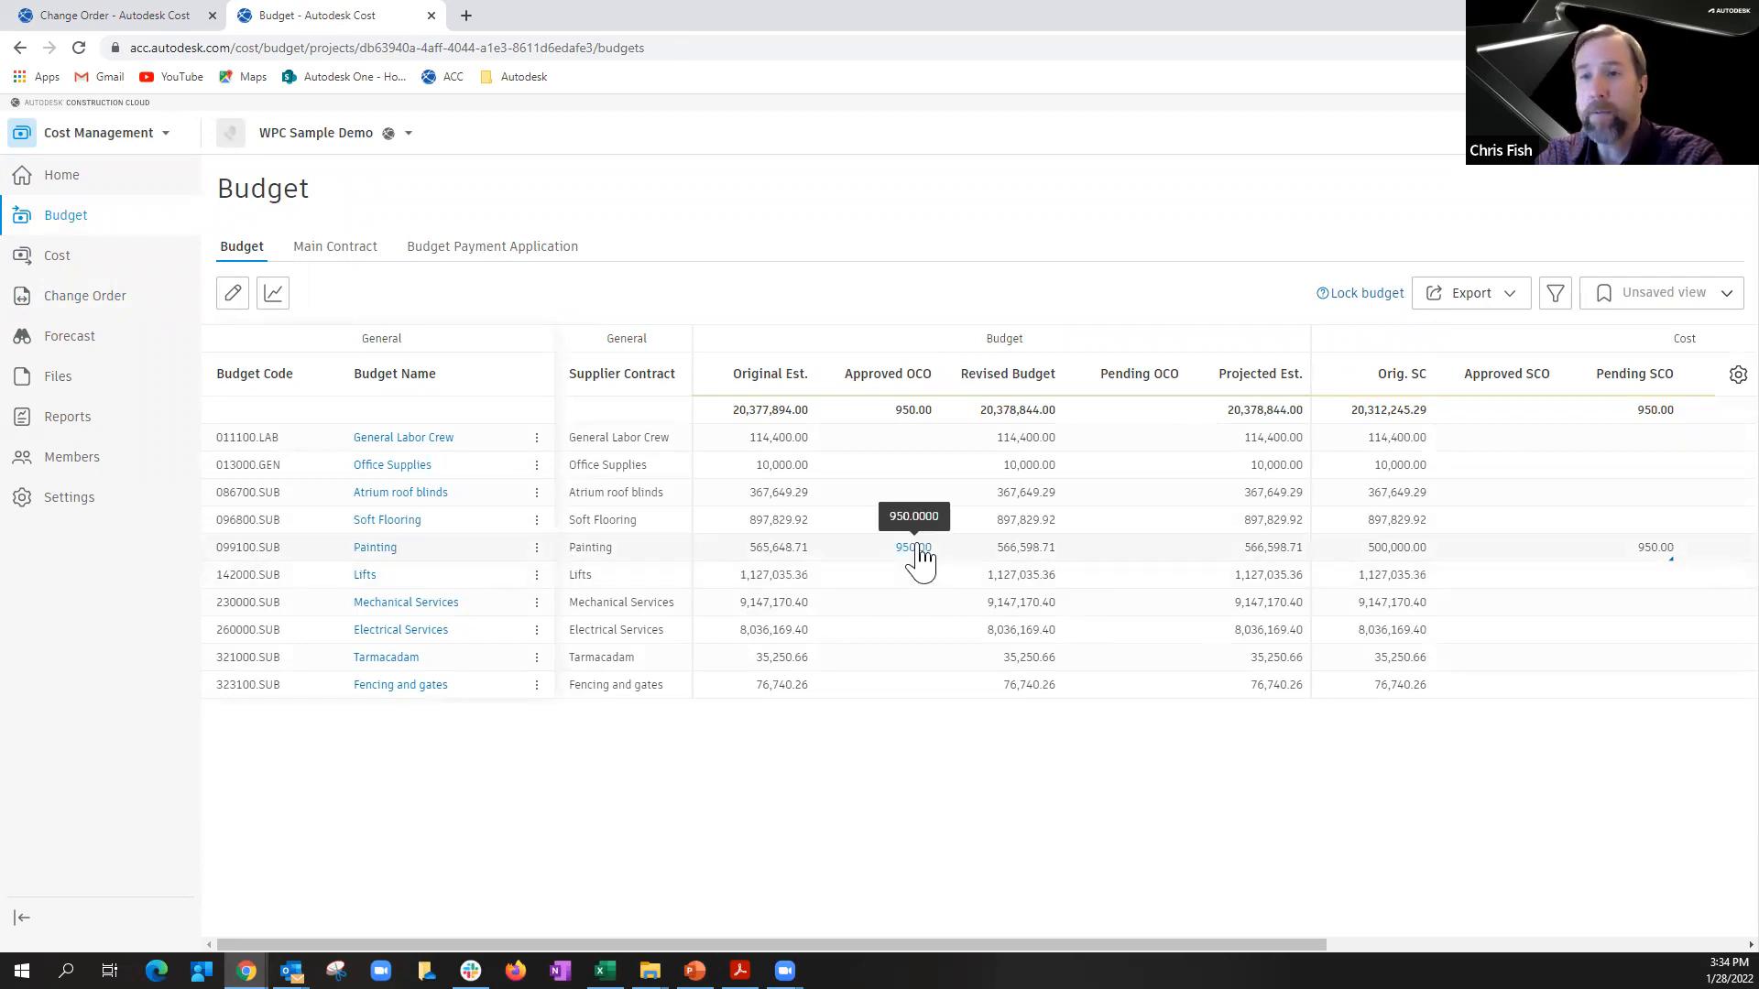